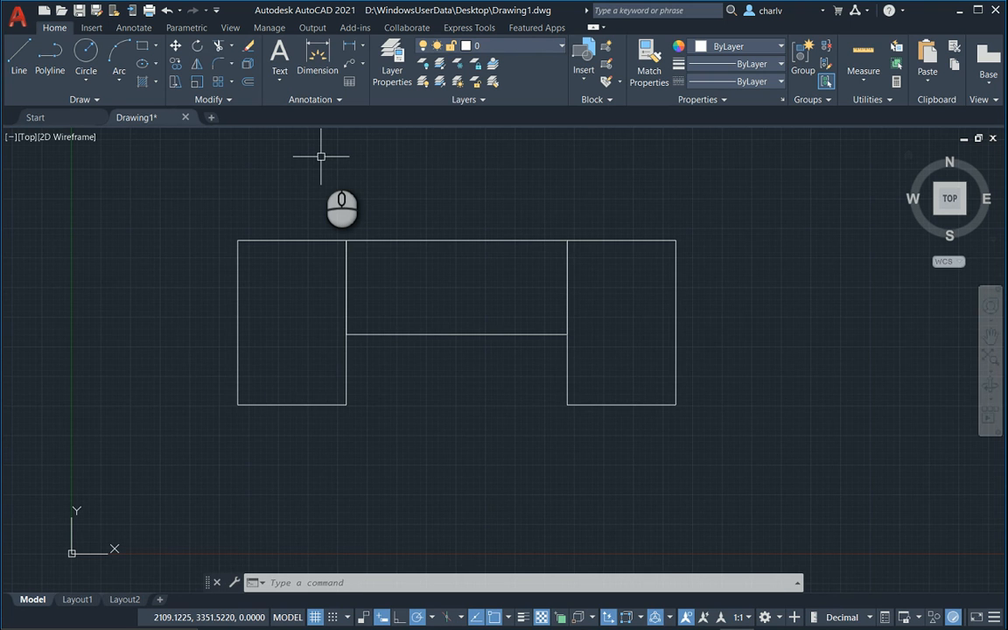
- Hatch the middle rectangle on the Existing areas layer with the ANSI31 pattern at scale 50
scroll(333, 195, up, 2)
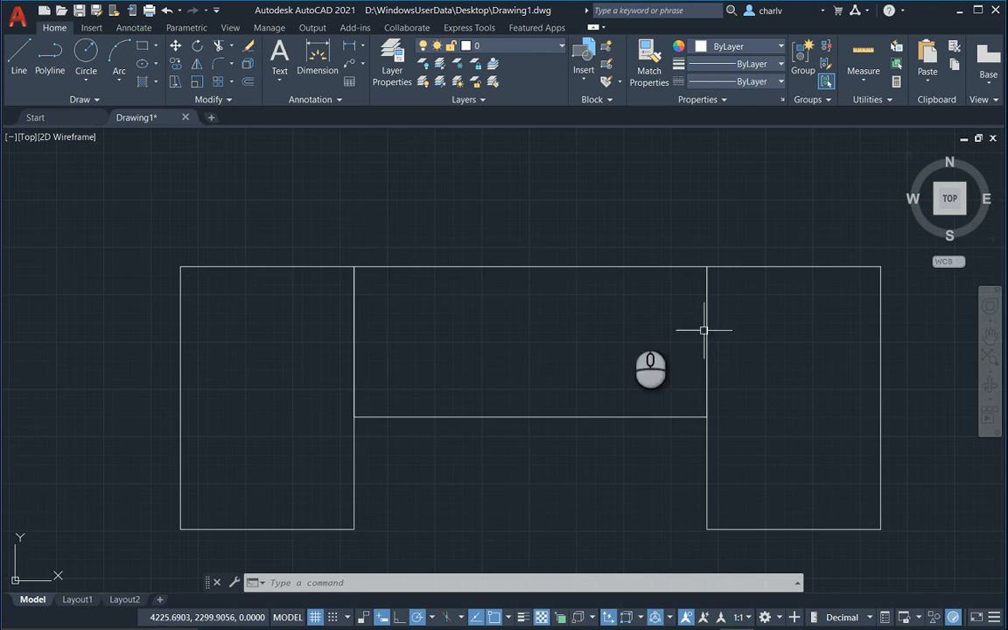
middle_drag(475, 327, 428, 293)
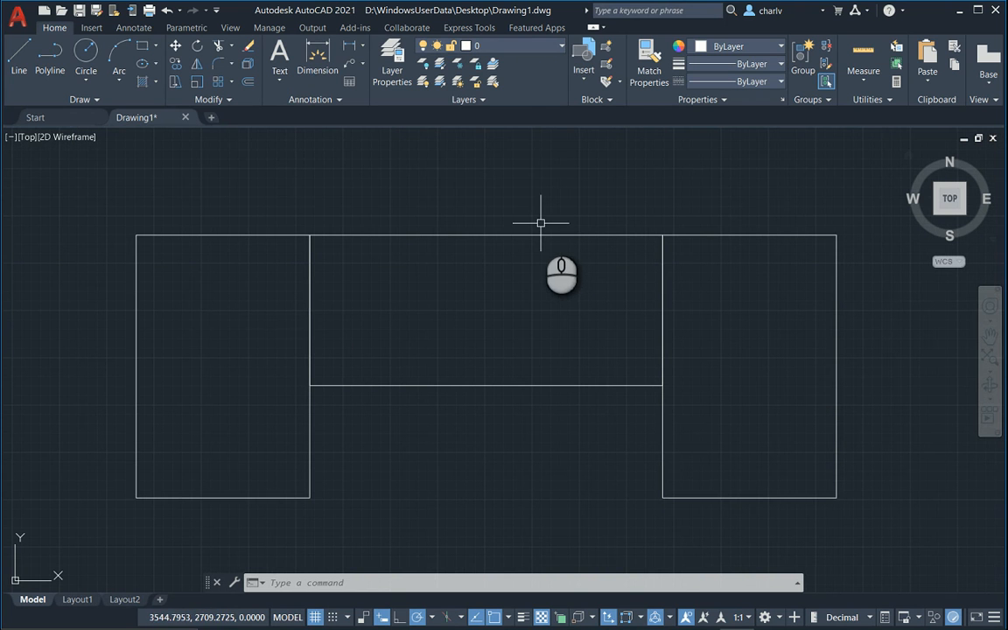
click(509, 47)
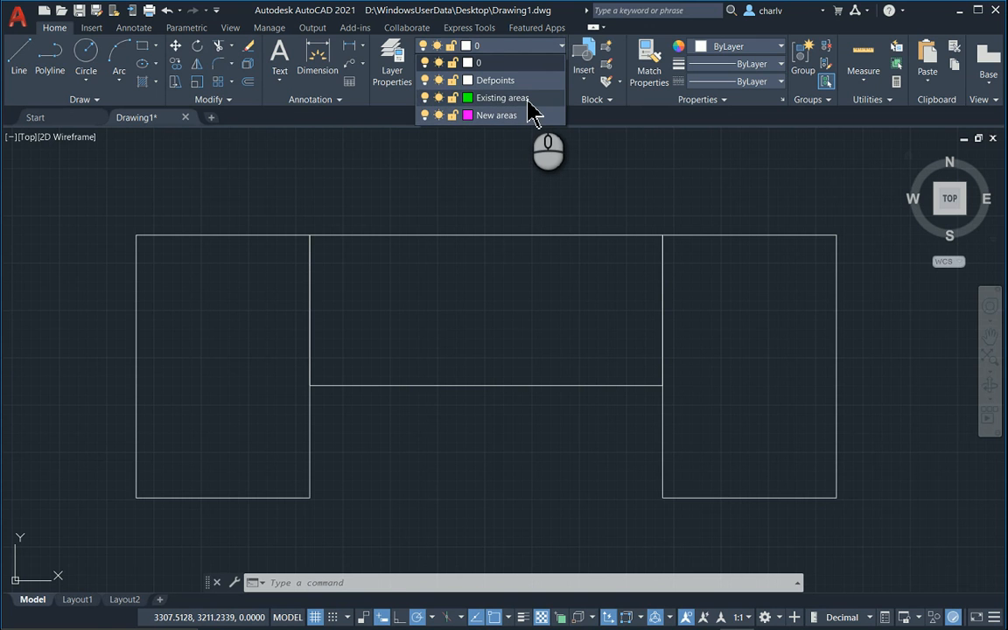
click(516, 98)
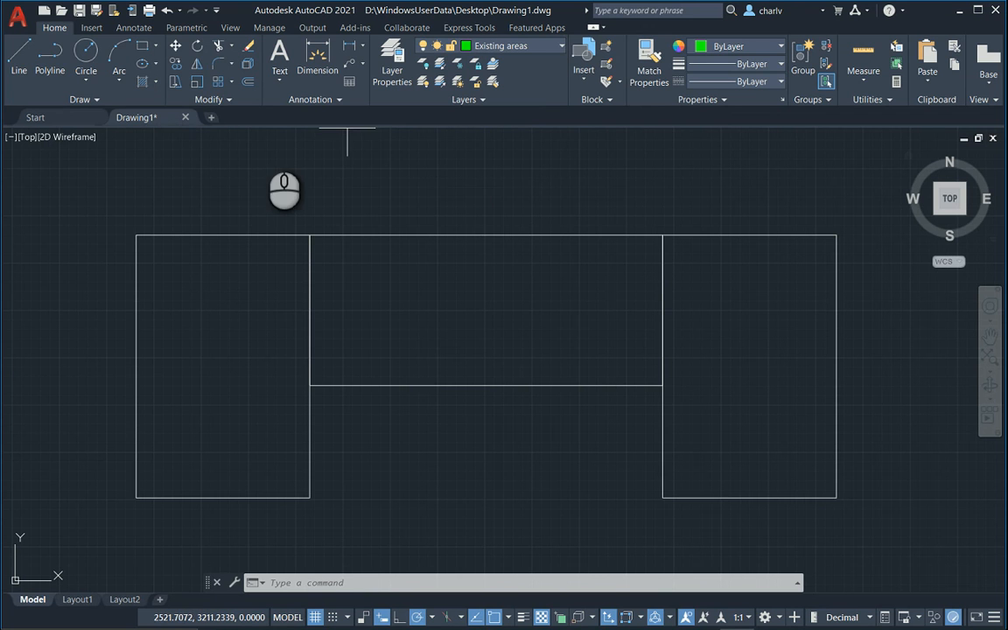
text(h)
key(Return)
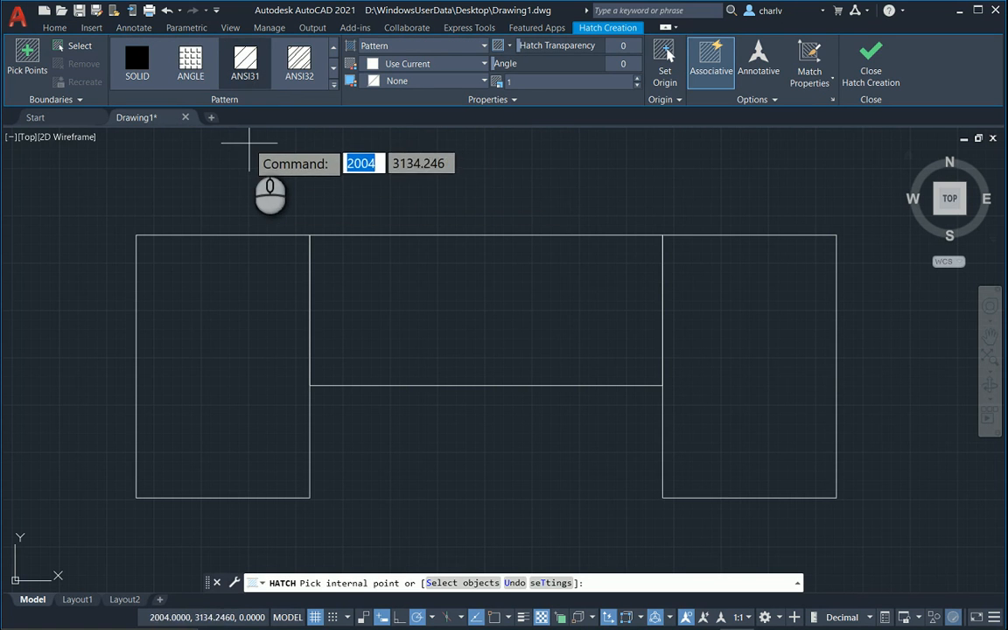
click(434, 299)
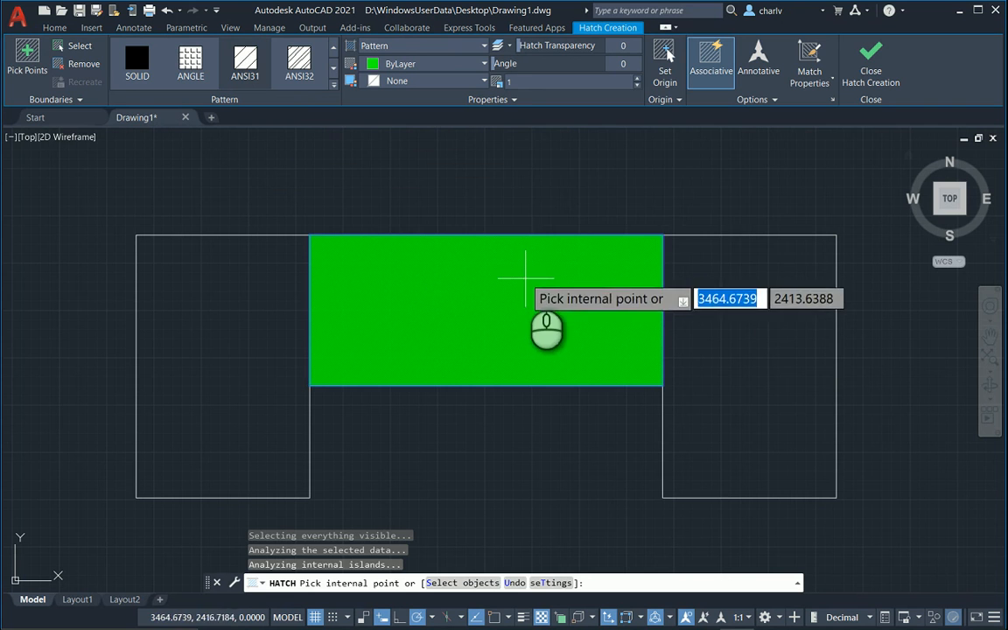
click(532, 81)
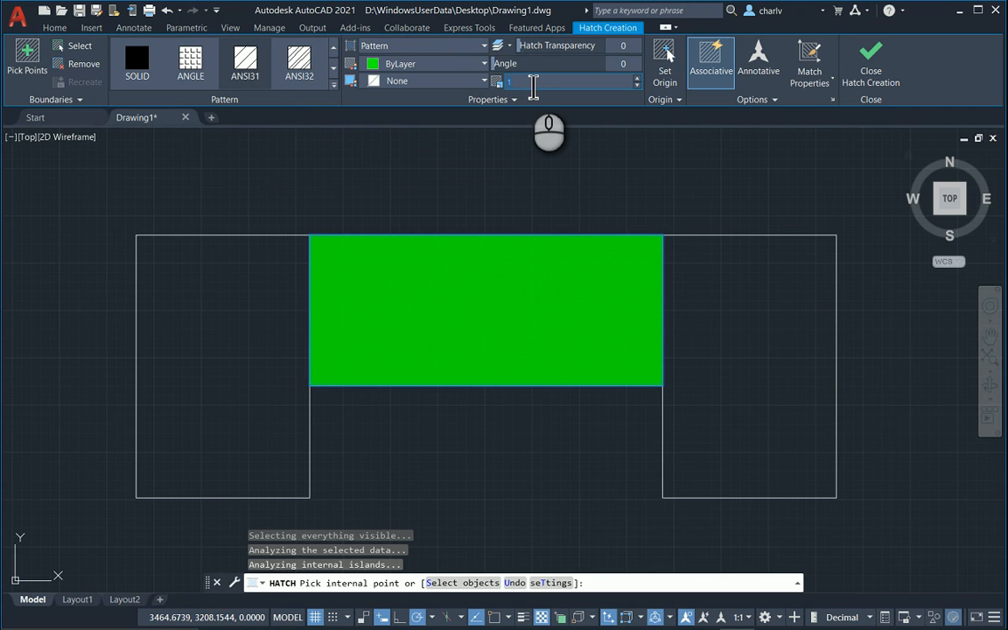
key(Return)
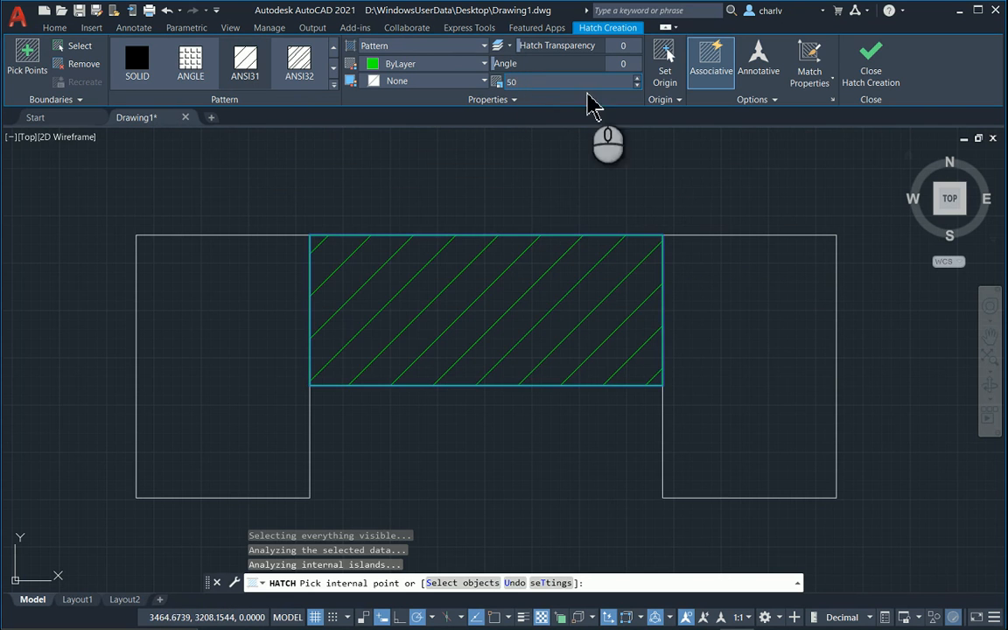
click(866, 74)
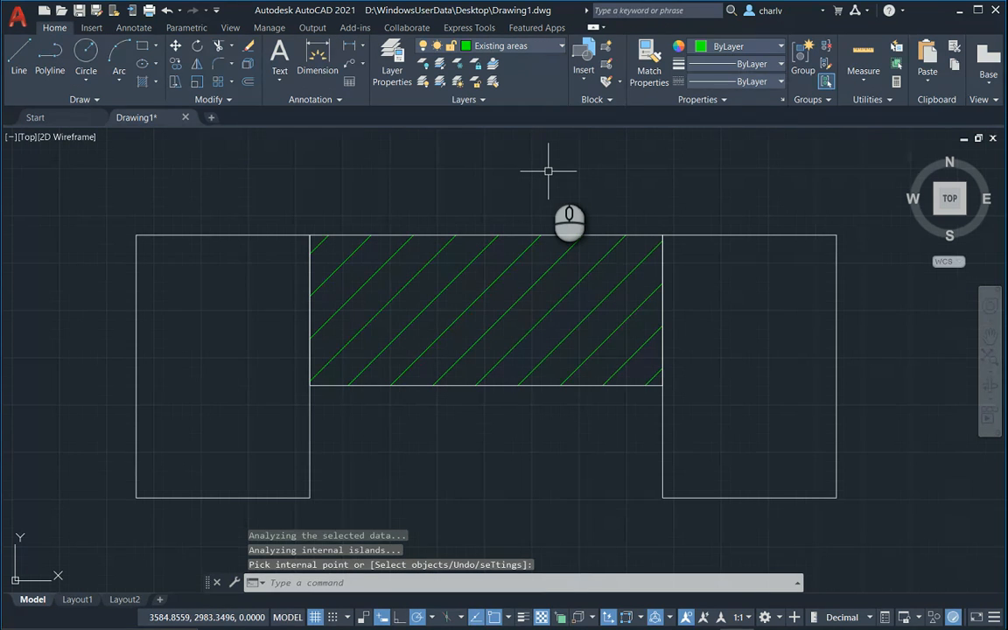
- Hatch both outer rectangles on the New areas layer with ANSI31 at scale 50, toggling the Create Separate Hatches option
click(543, 50)
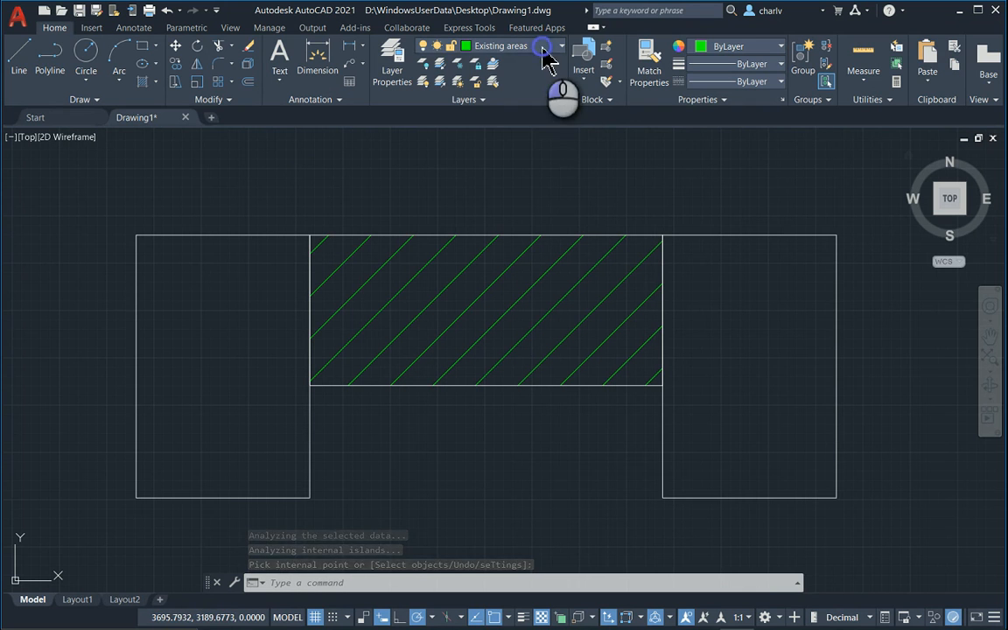
click(506, 125)
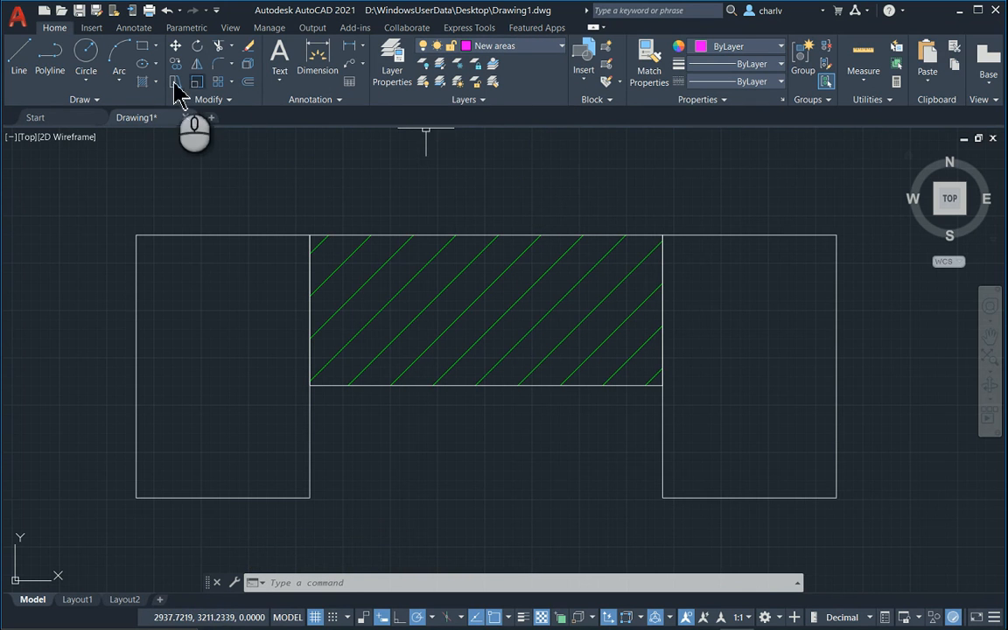
click(143, 83)
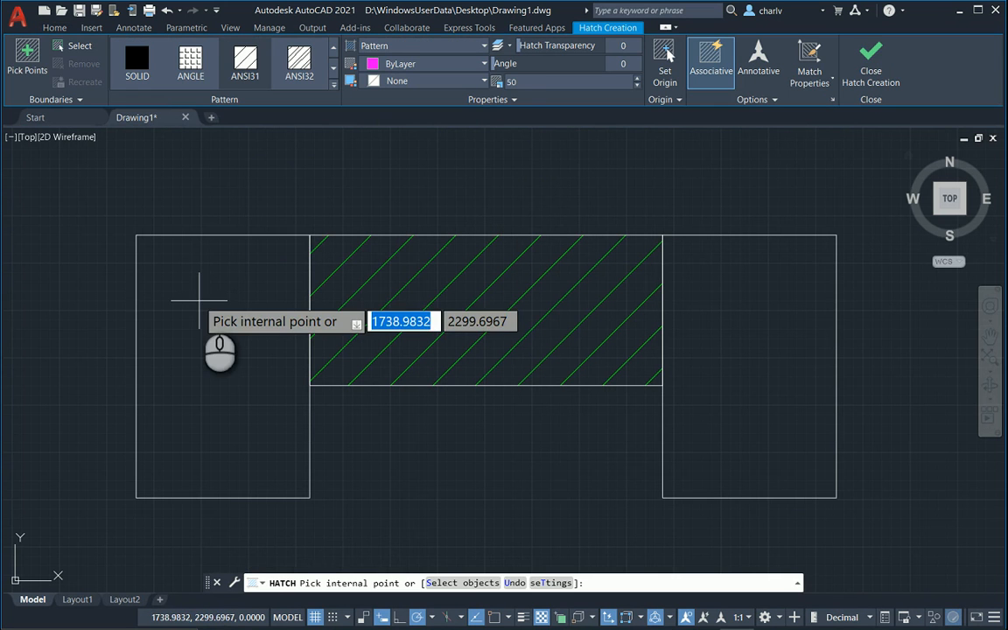
click(199, 292)
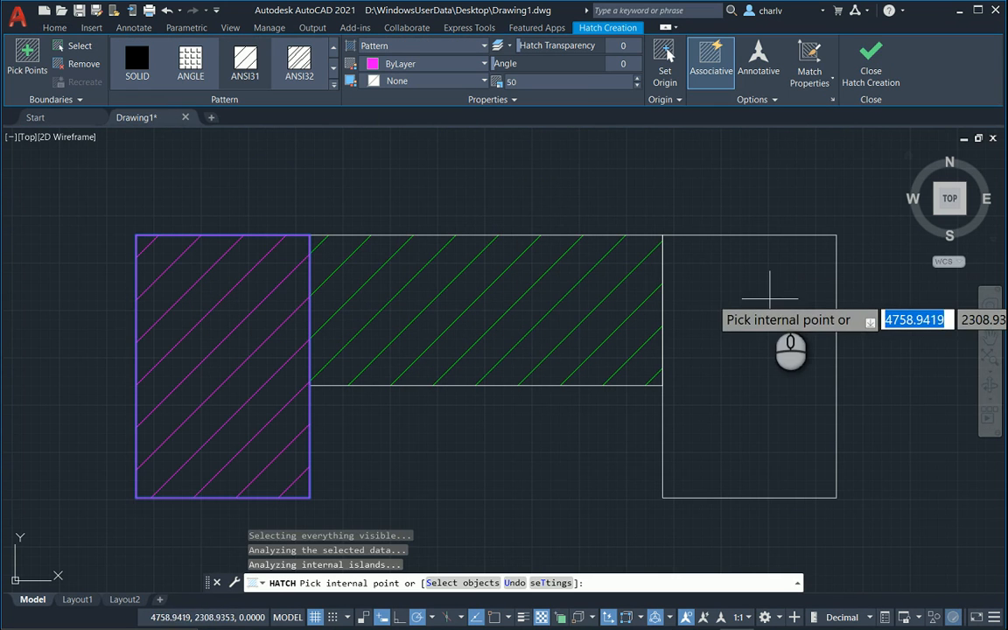
click(770, 297)
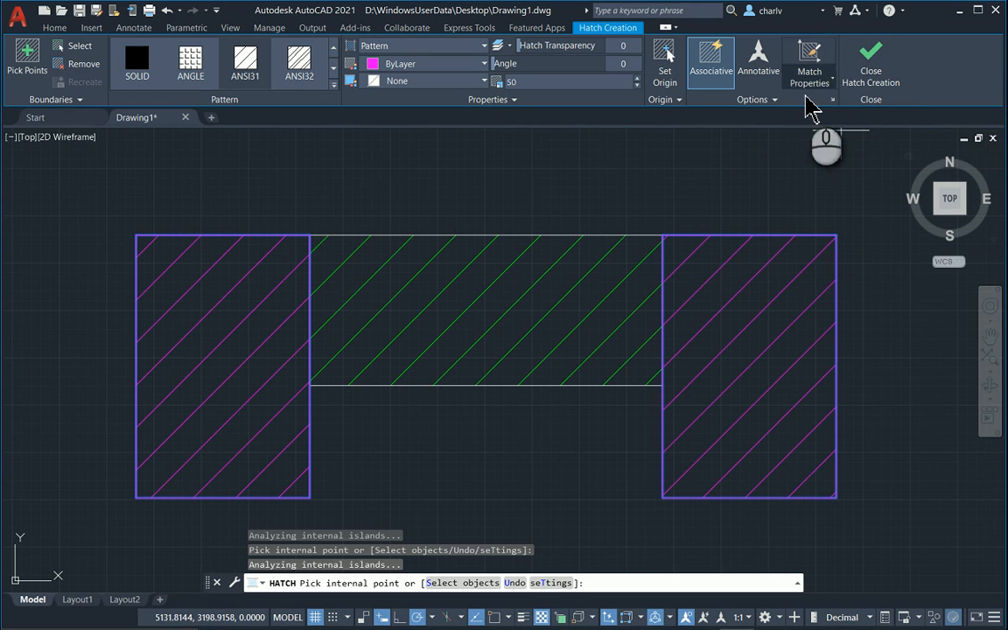
click(774, 101)
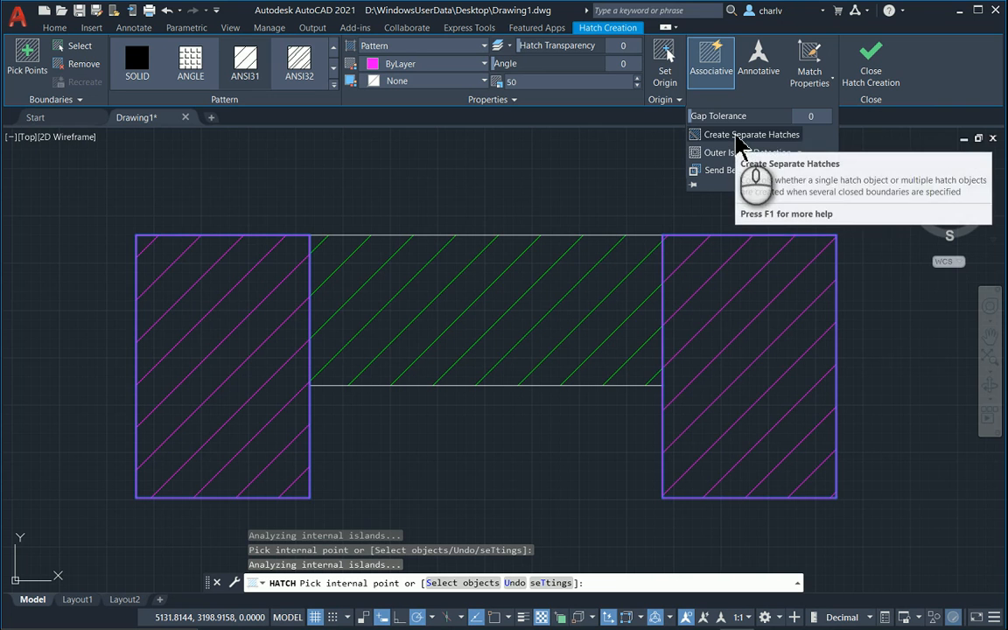
click(739, 138)
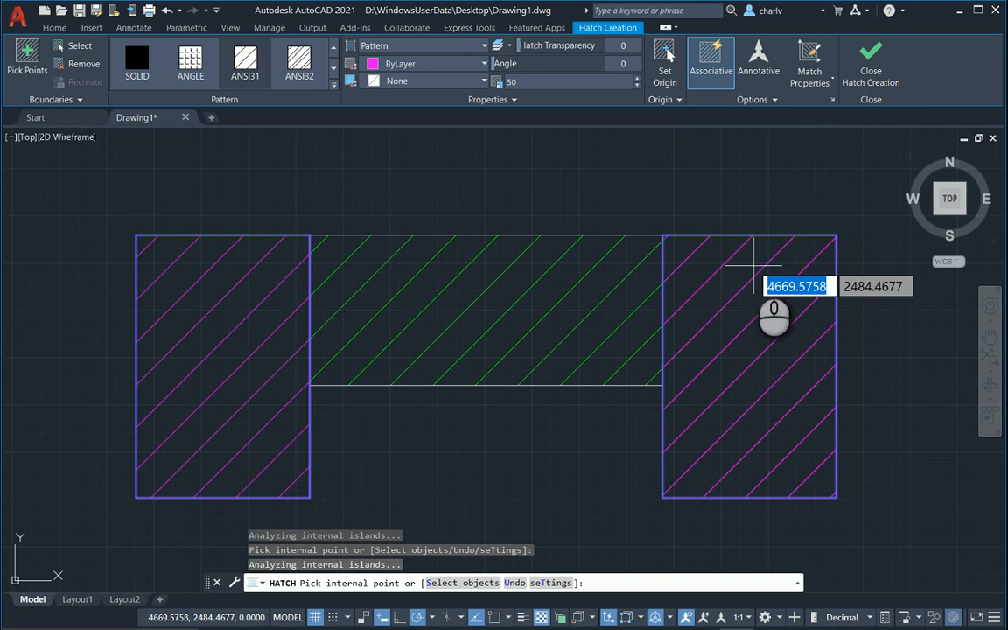
right_click(749, 271)
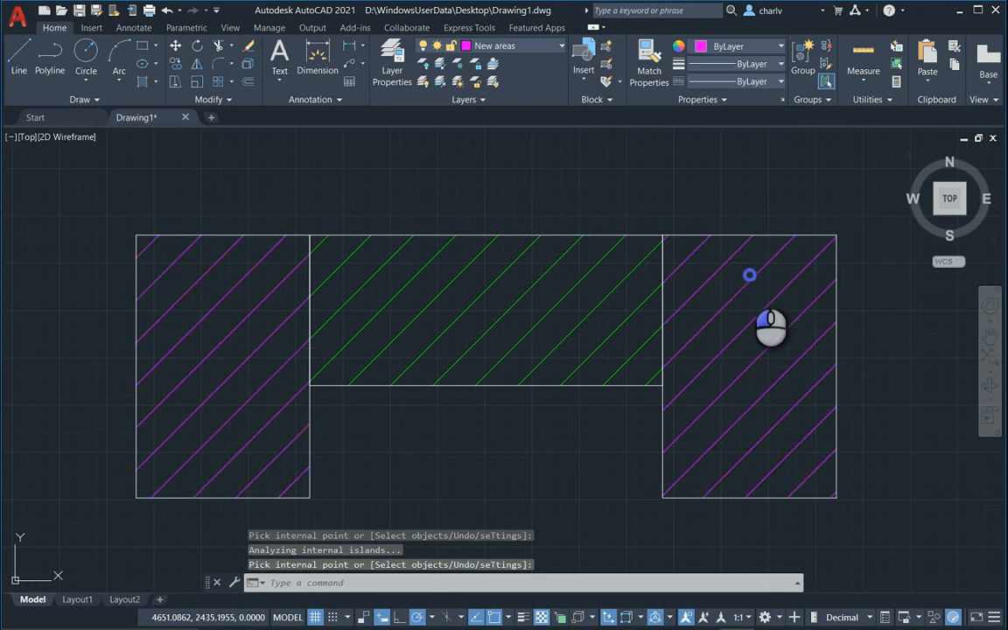
- Separate the combined hatch of the outer rectangles into individual hatches and check each one by selecting it
click(749, 275)
click(742, 100)
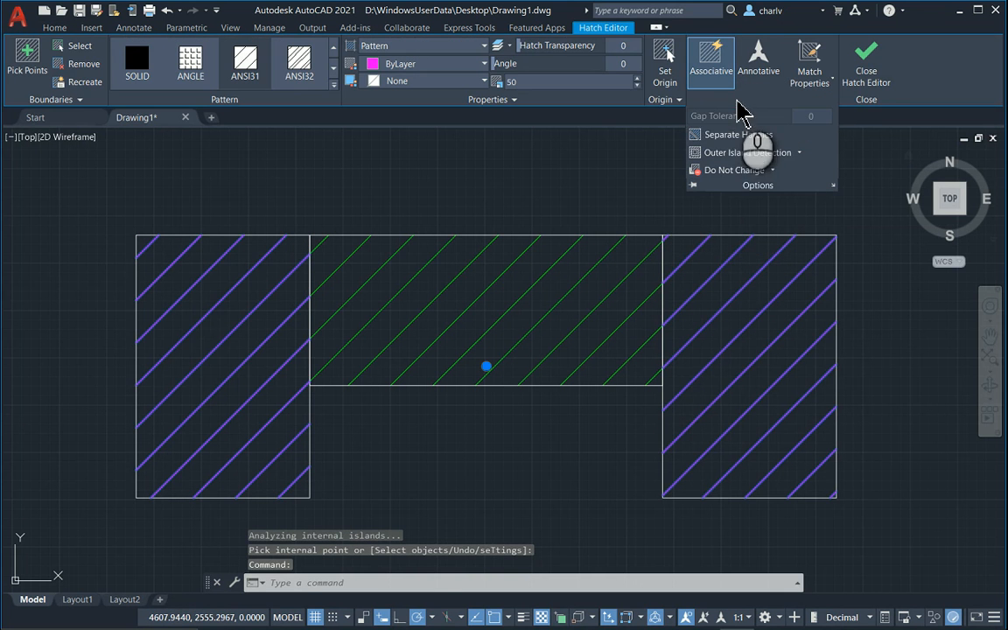
click(724, 135)
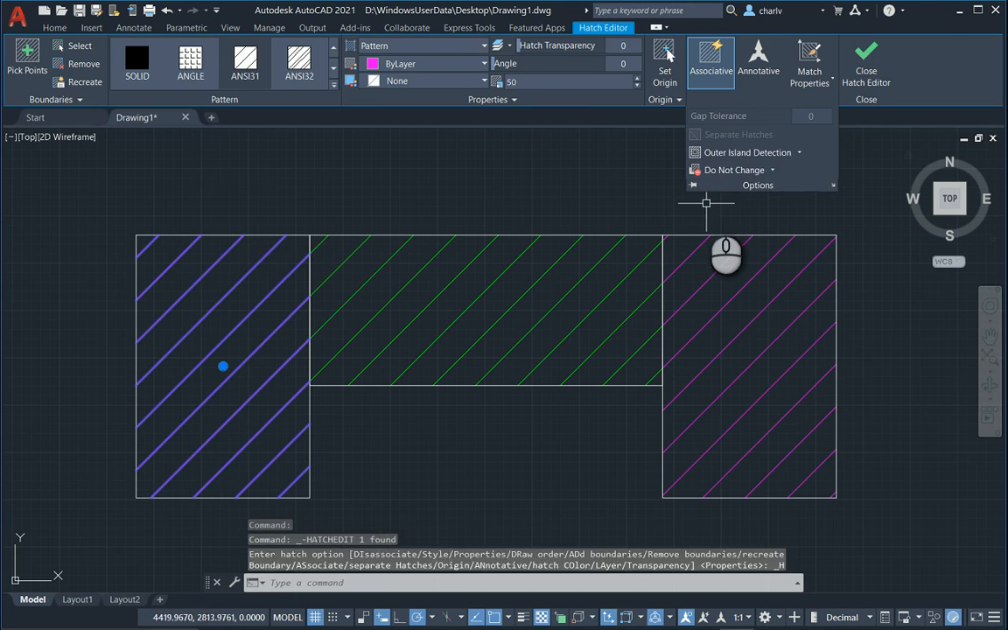
key(Escape)
key(Escape)
click(728, 251)
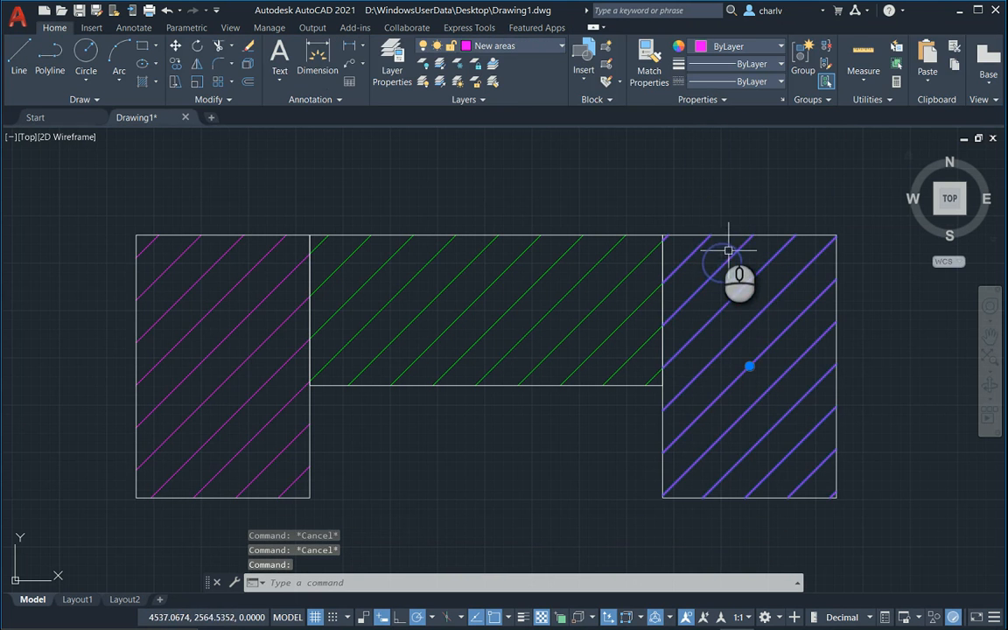
key(Escape)
click(194, 276)
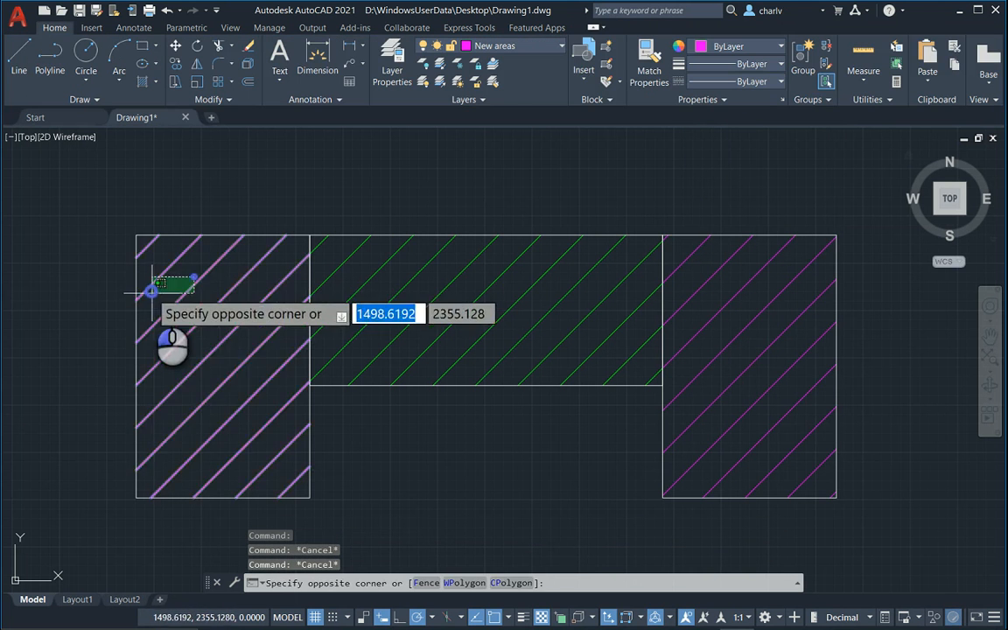
click(153, 289)
key(Escape)
key(Escape)
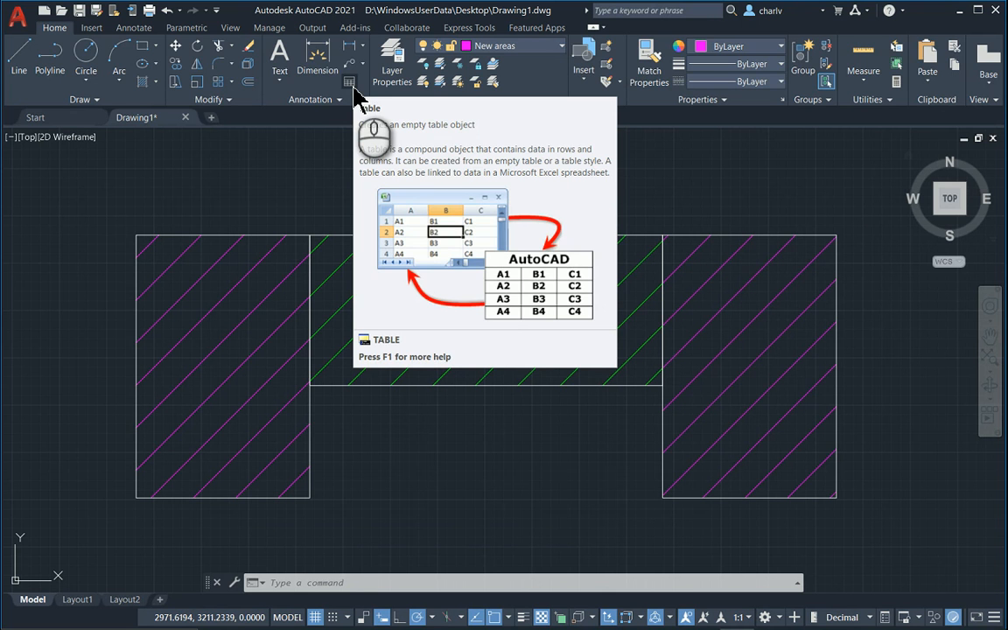
- Make layer 0 current and start a new table from object data in the drawing (Data Extraction)
click(351, 84)
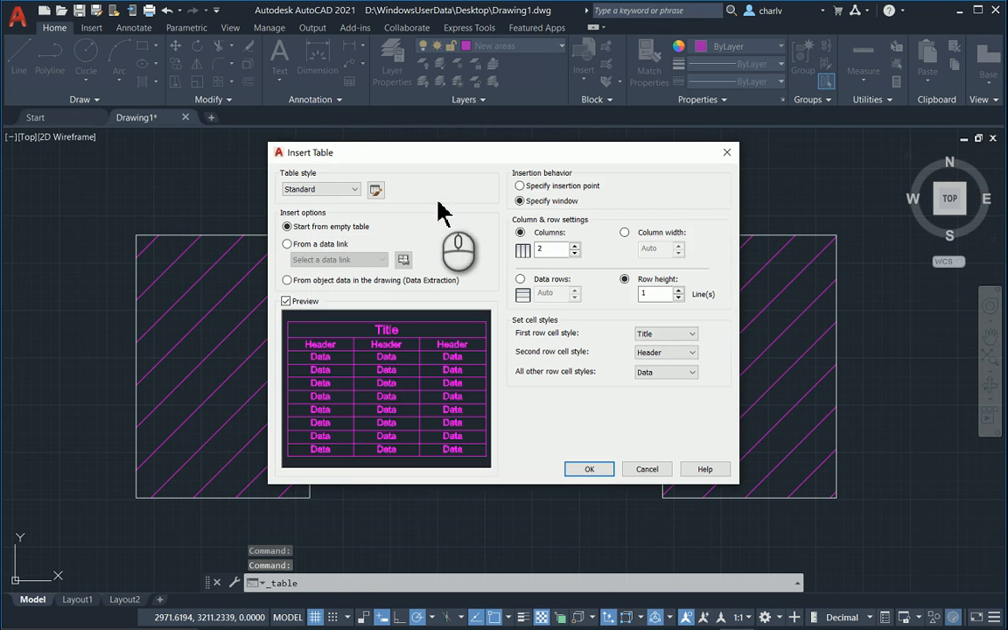
click(727, 152)
click(538, 50)
click(490, 58)
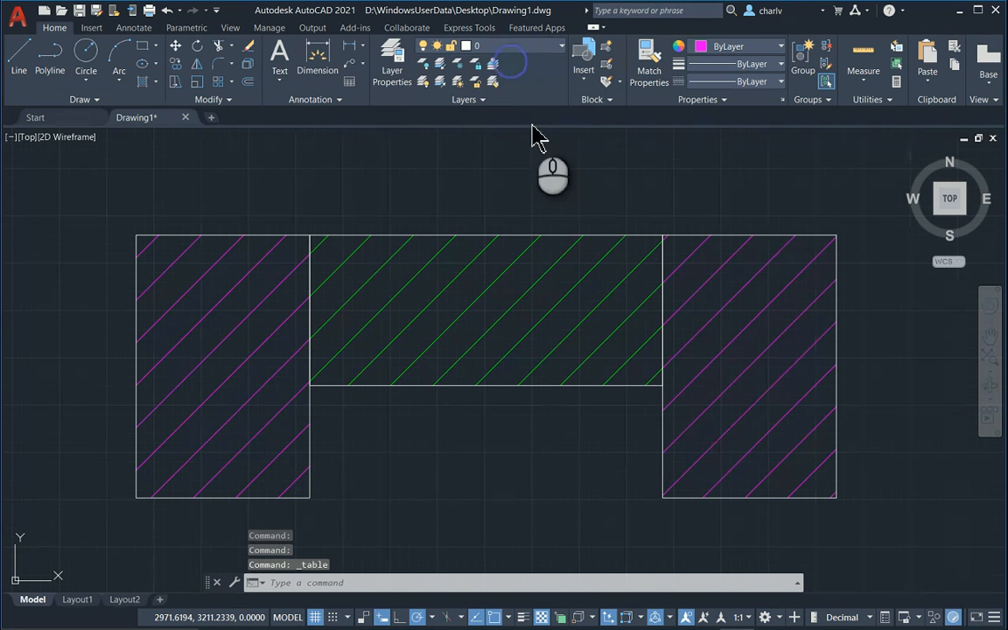
click(345, 83)
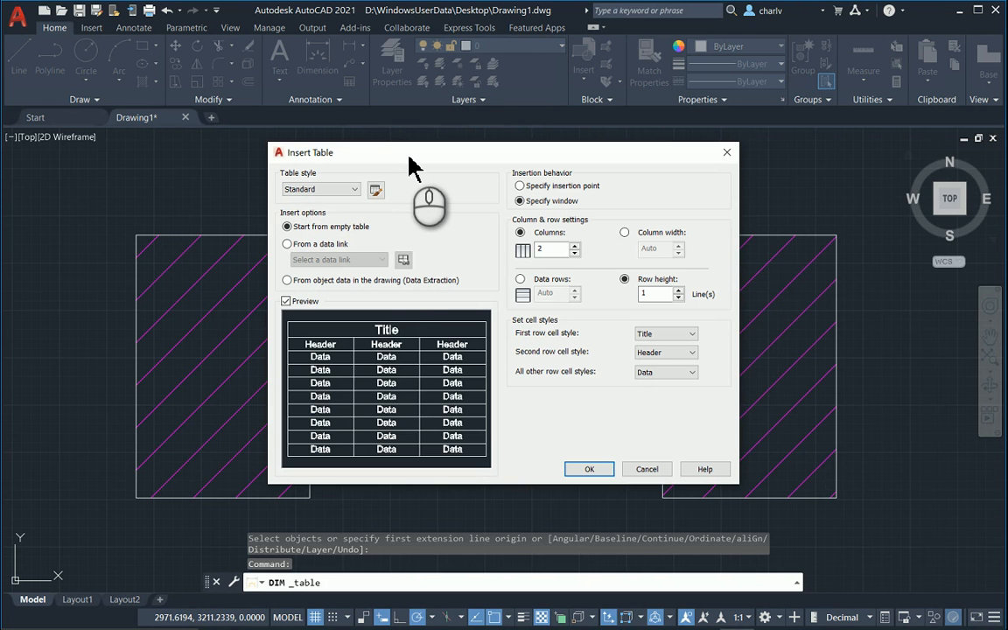
click(345, 281)
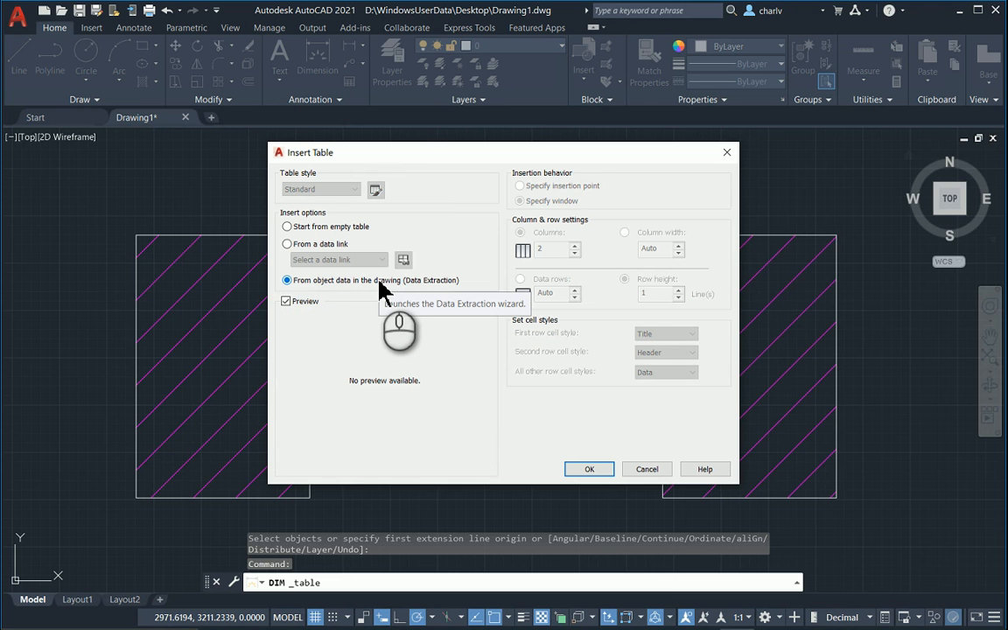
click(591, 471)
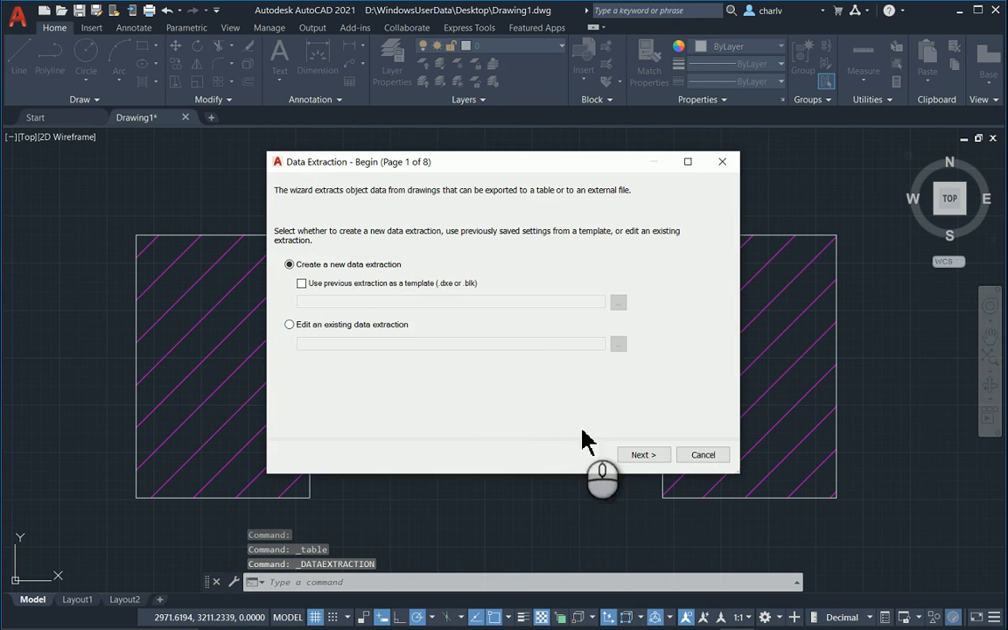
- Create a new data extraction and save it as "areas" in the Documents folder
click(642, 455)
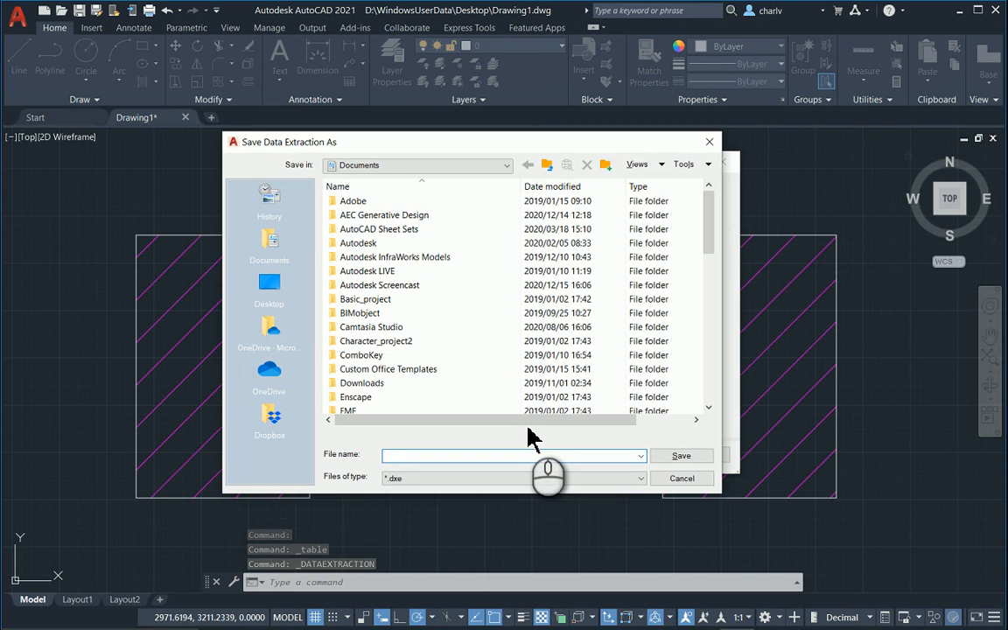
text(areas)
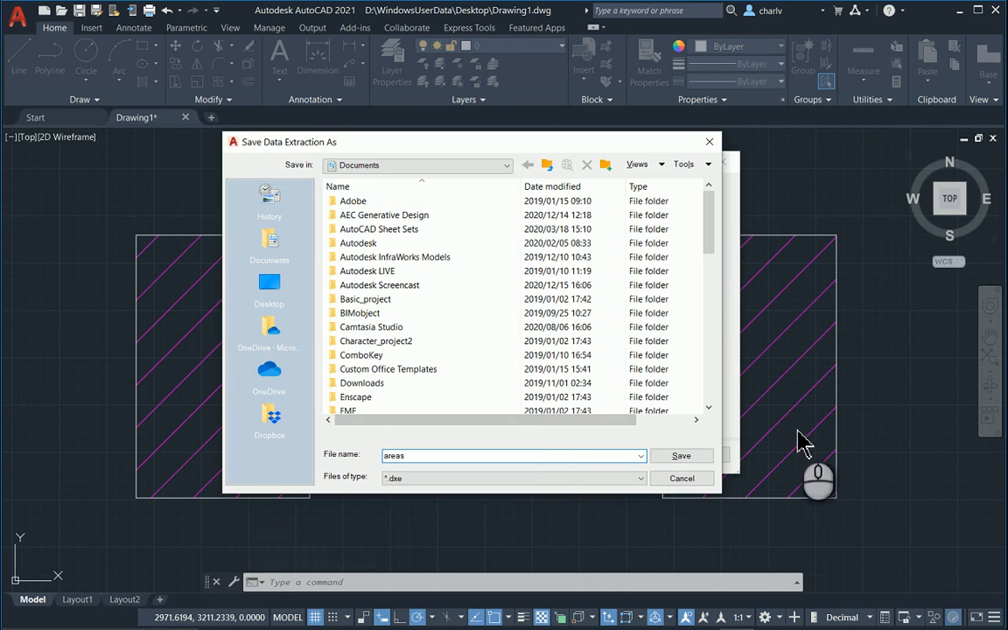
click(705, 456)
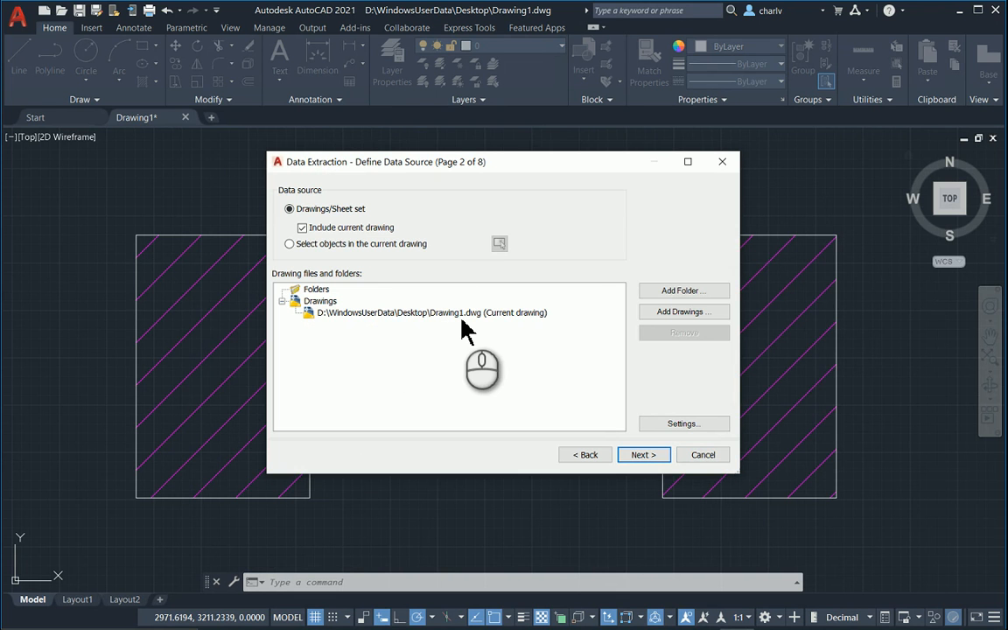
- Keep the current drawing as the data source and exclude polylines so only hatches are extracted
click(642, 456)
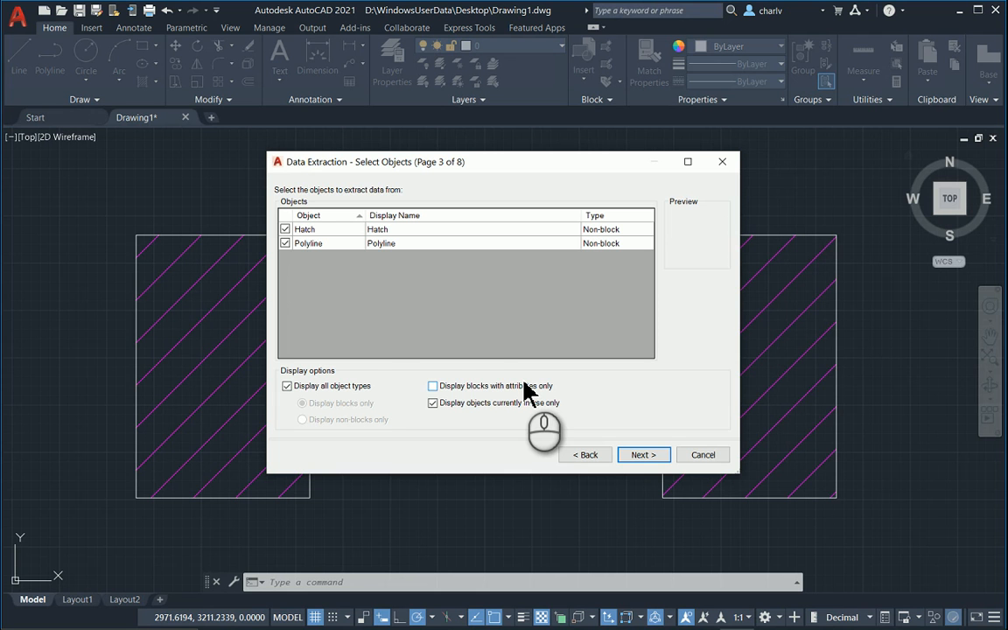
click(285, 243)
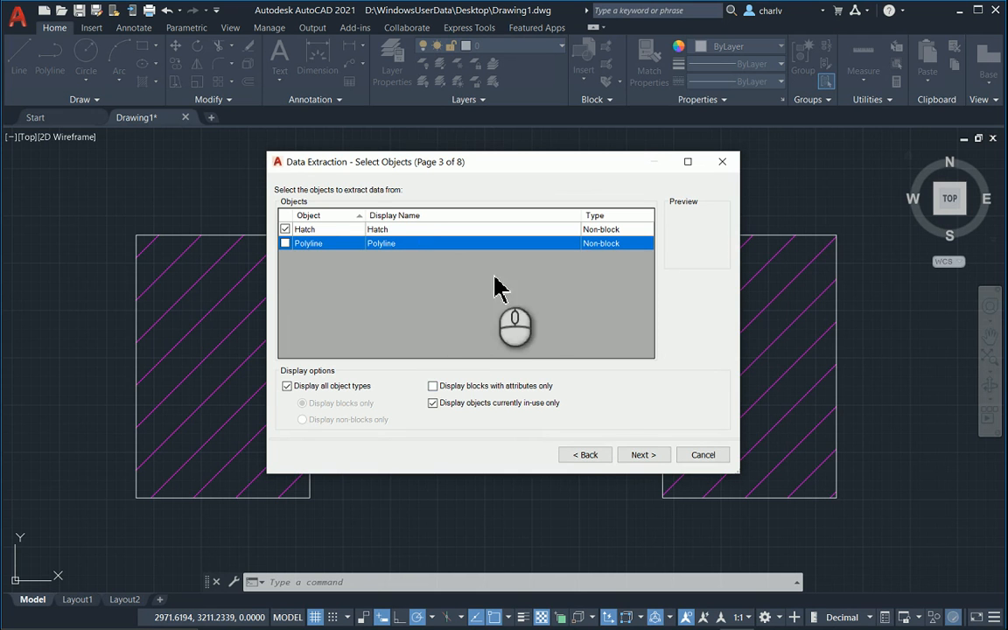
click(643, 454)
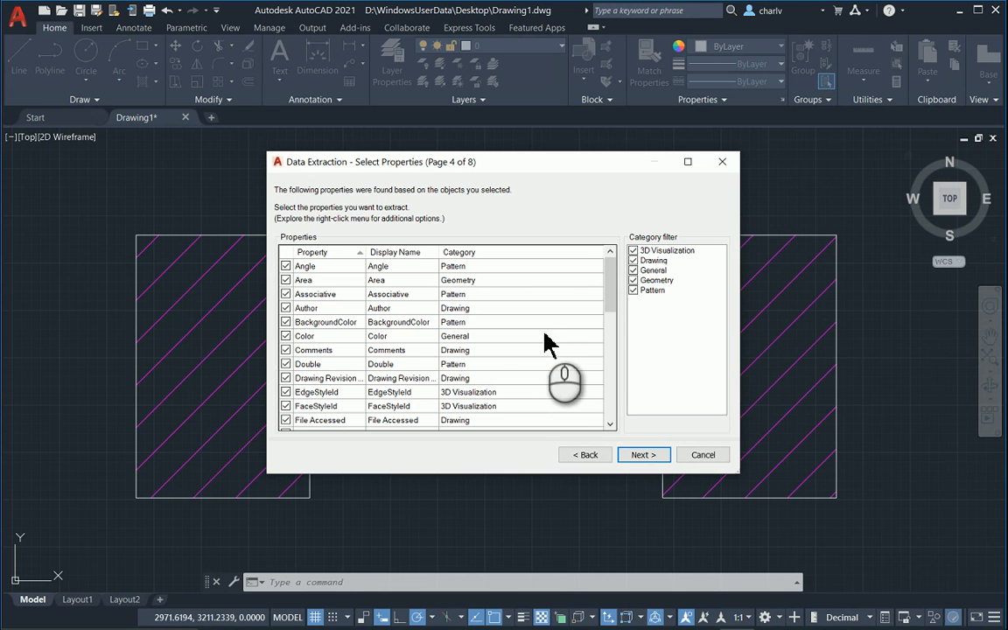
- Clear all extraction properties, select only Area and Layer, and continue to refining the data
right_click(399, 325)
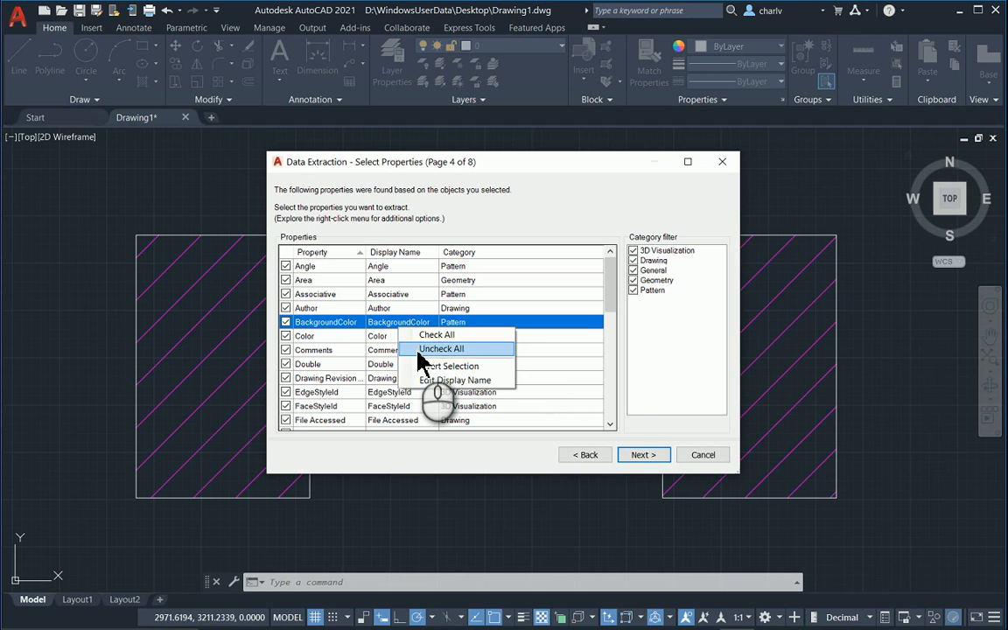
click(418, 349)
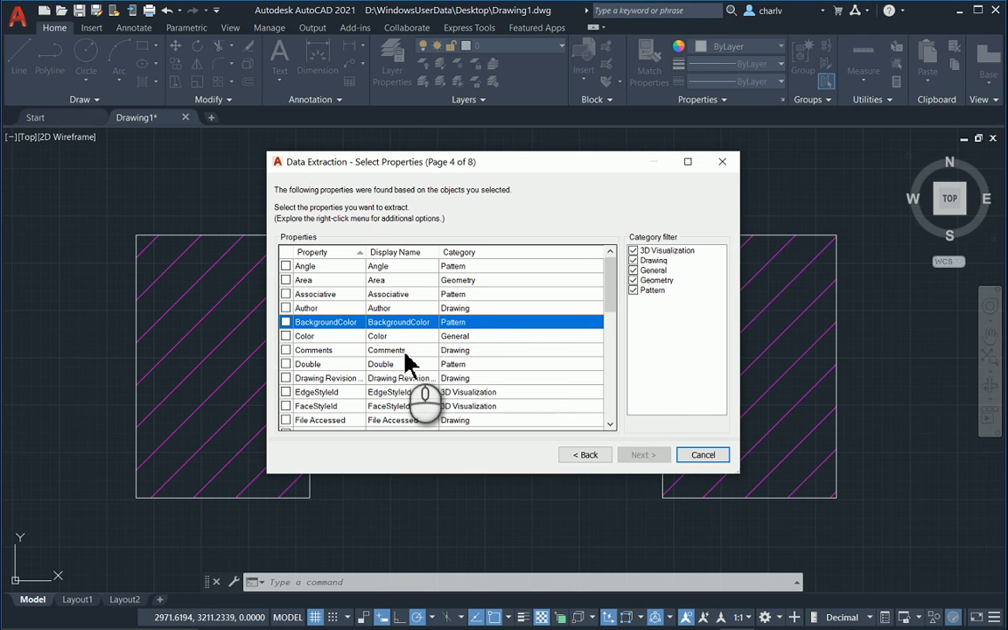
click(286, 281)
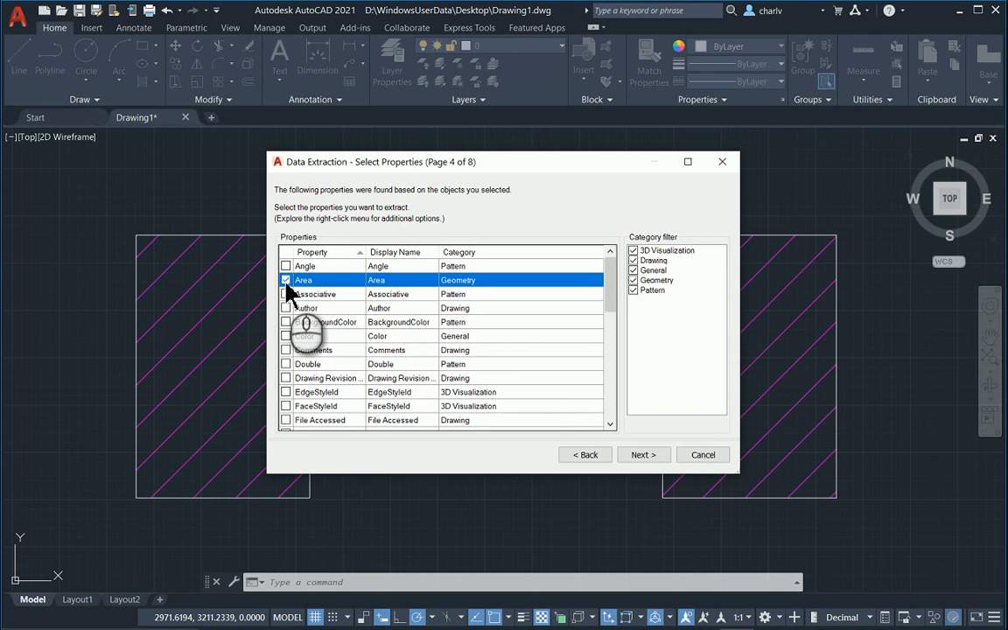
scroll(356, 358, down, 2)
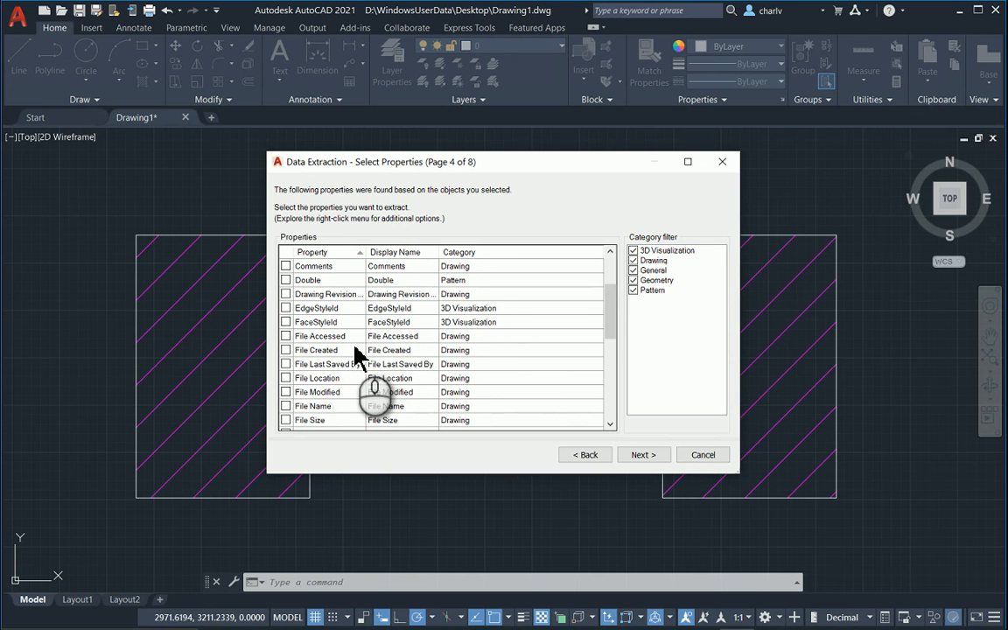
scroll(356, 358, down, 1)
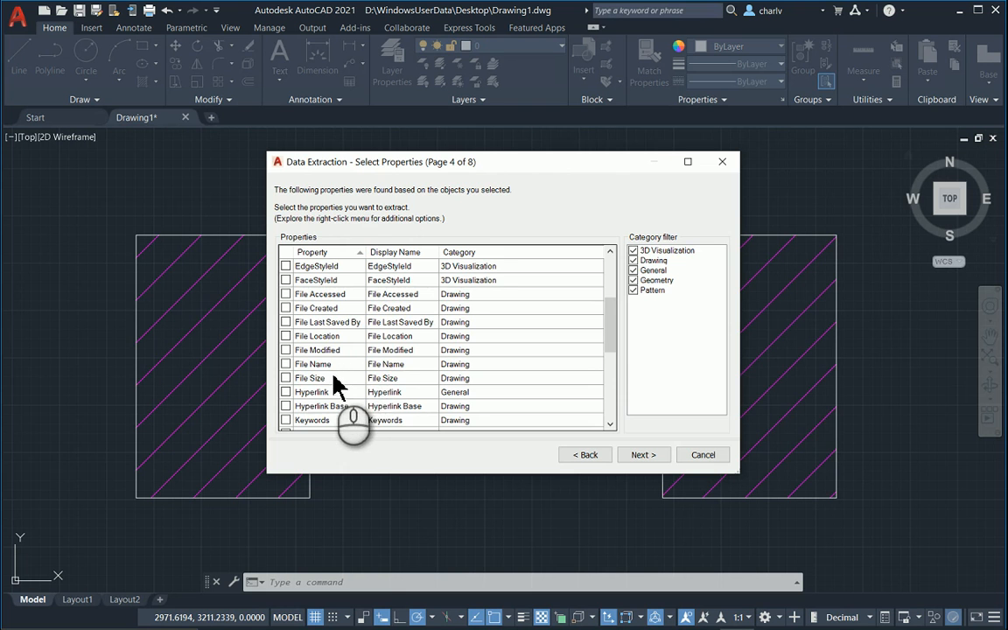
scroll(334, 385, down, 1)
click(308, 393)
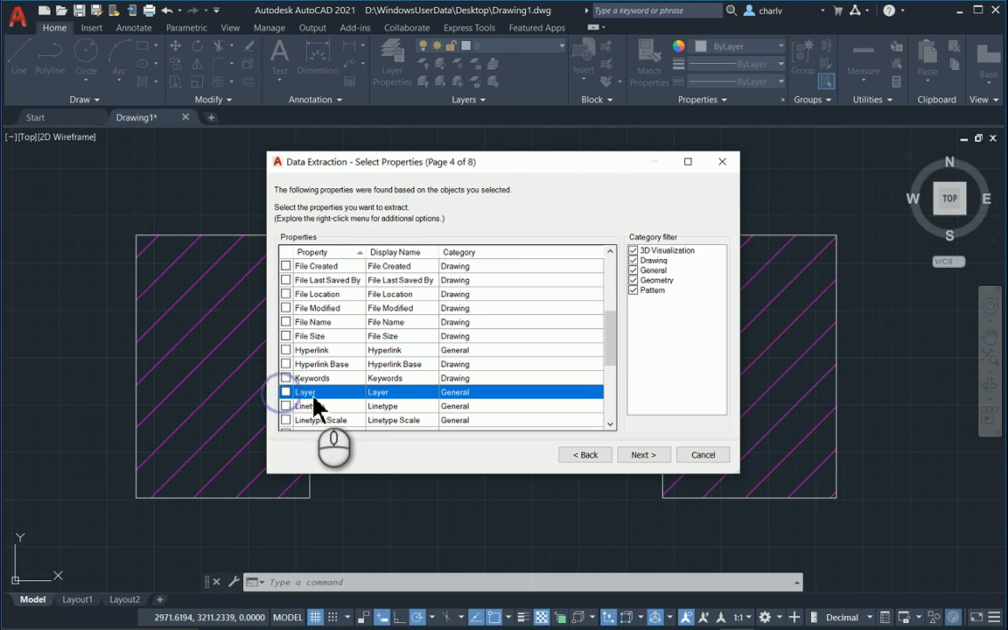
click(286, 392)
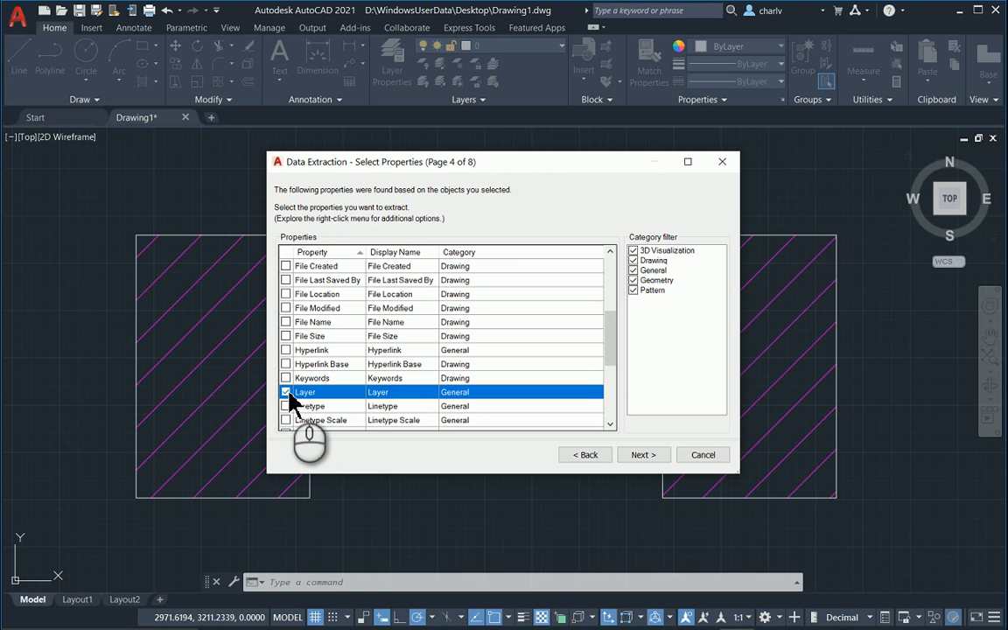
click(643, 454)
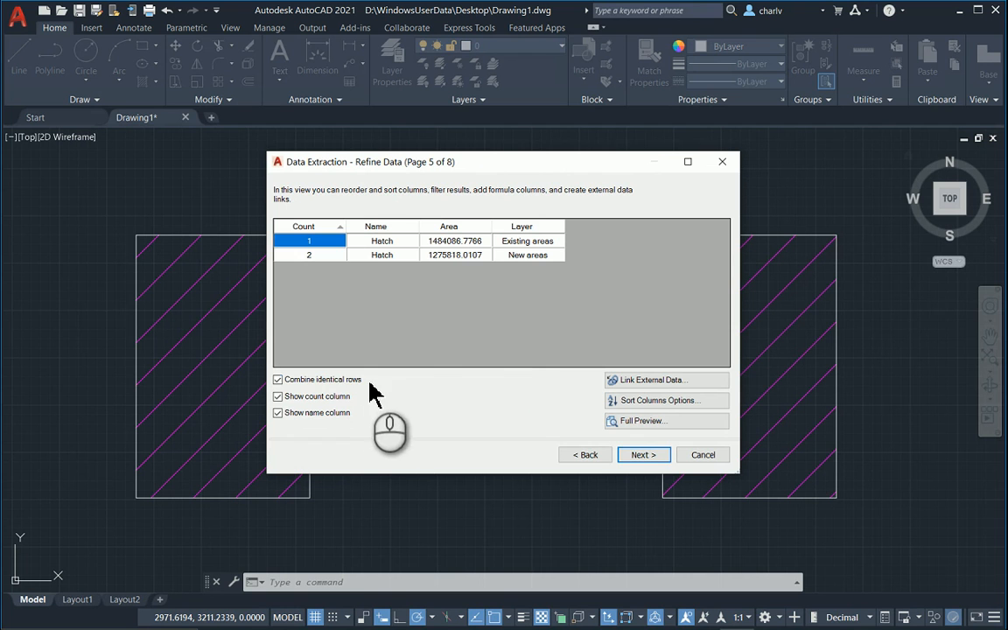
- Stop combining identical rows and add a Sum totals footer to the Area column
click(341, 382)
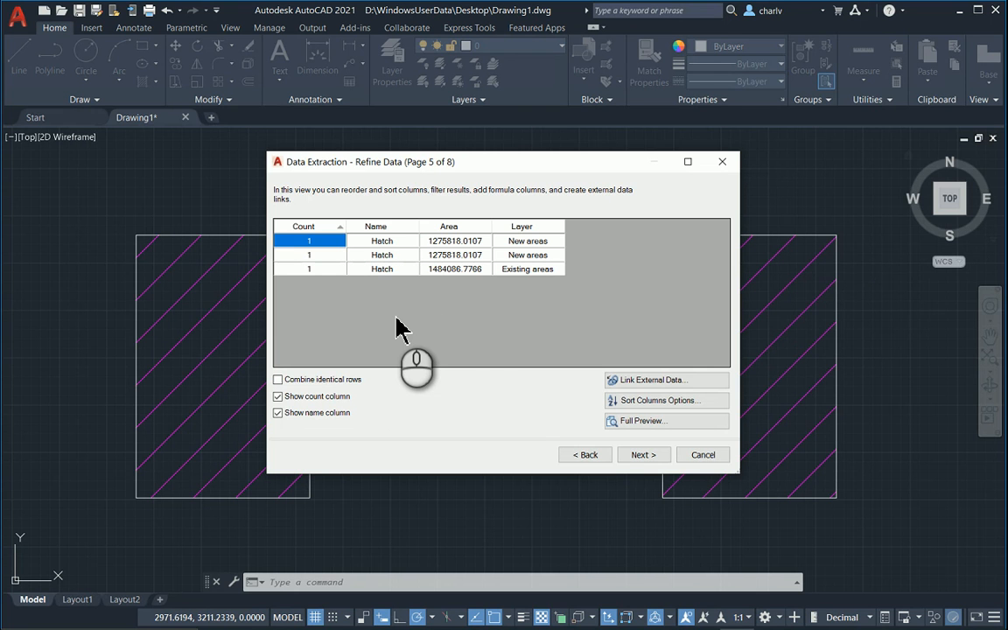
right_click(465, 273)
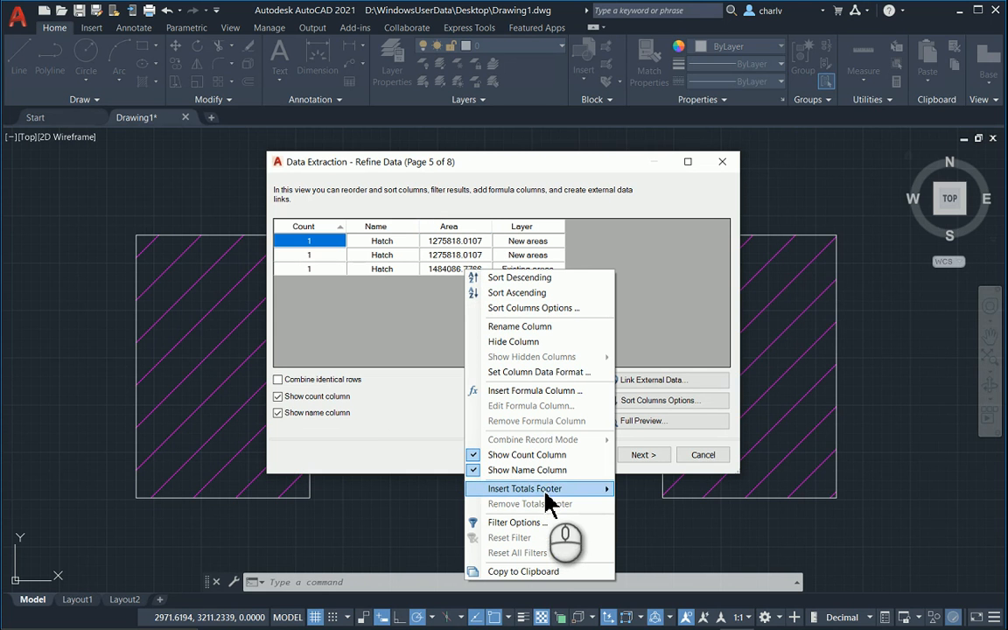
mouse_move(547, 490)
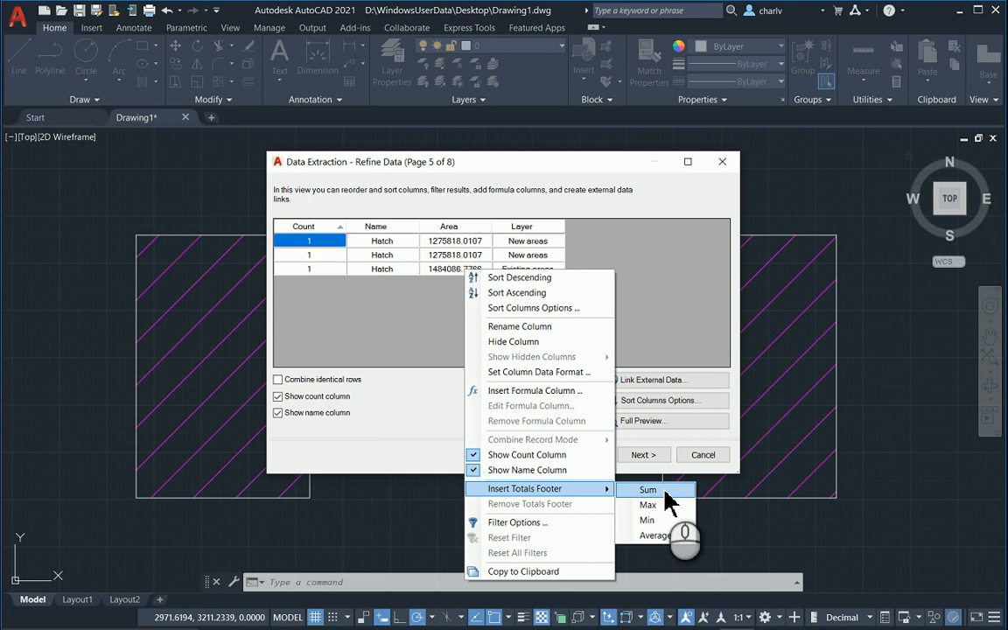
click(648, 490)
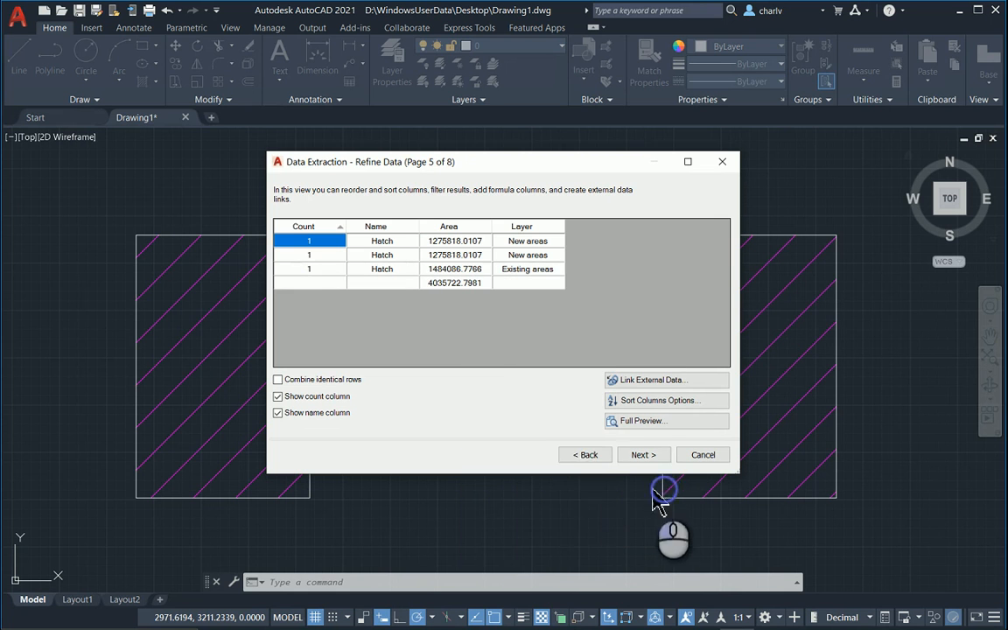
- Filter the Layer column so that only the "New areas" value is kept
right_click(543, 255)
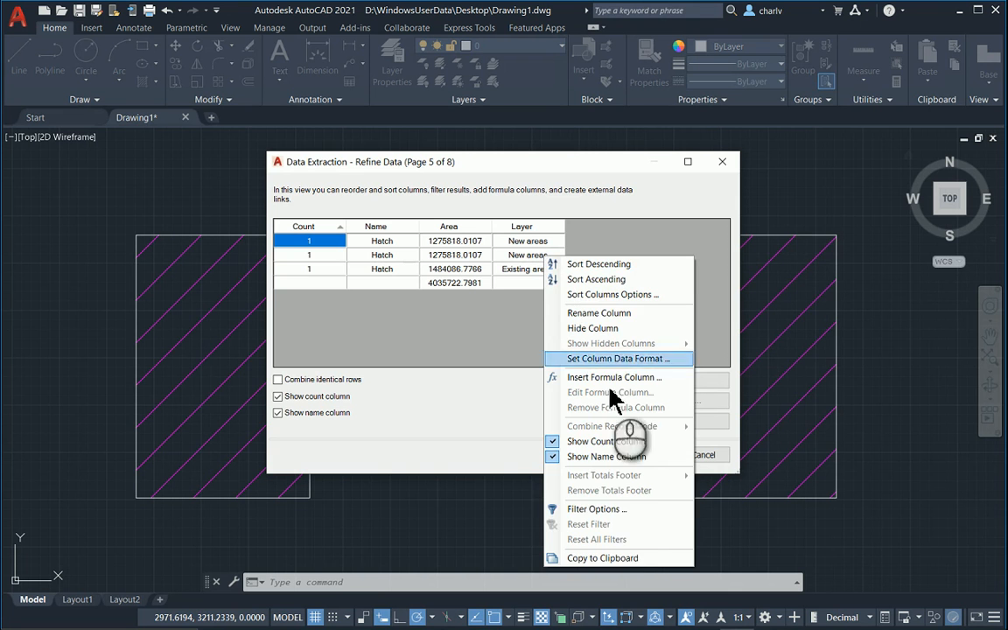
click(614, 515)
click(430, 298)
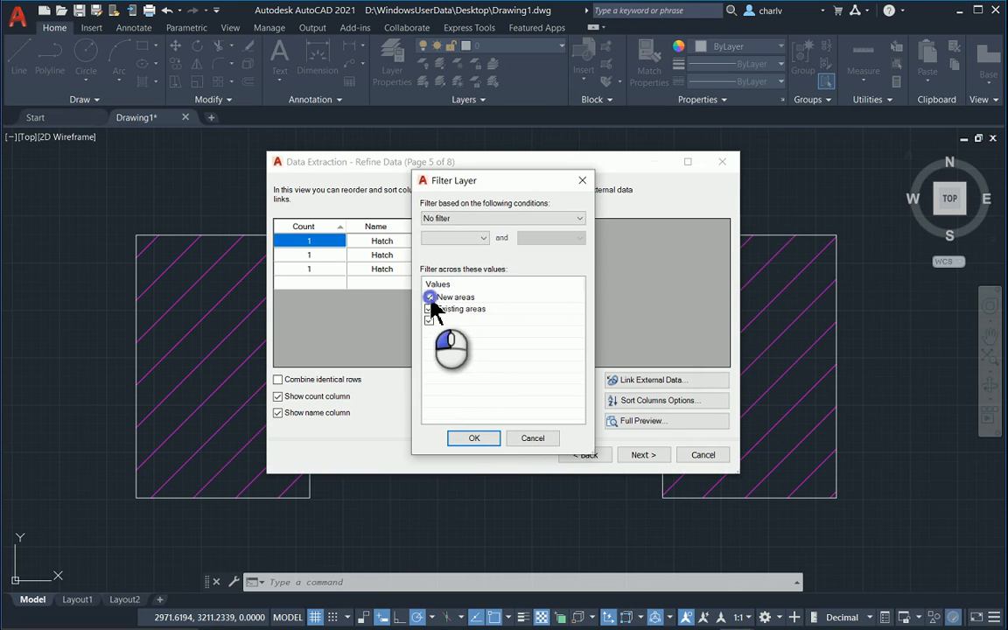
click(430, 301)
click(430, 310)
click(428, 320)
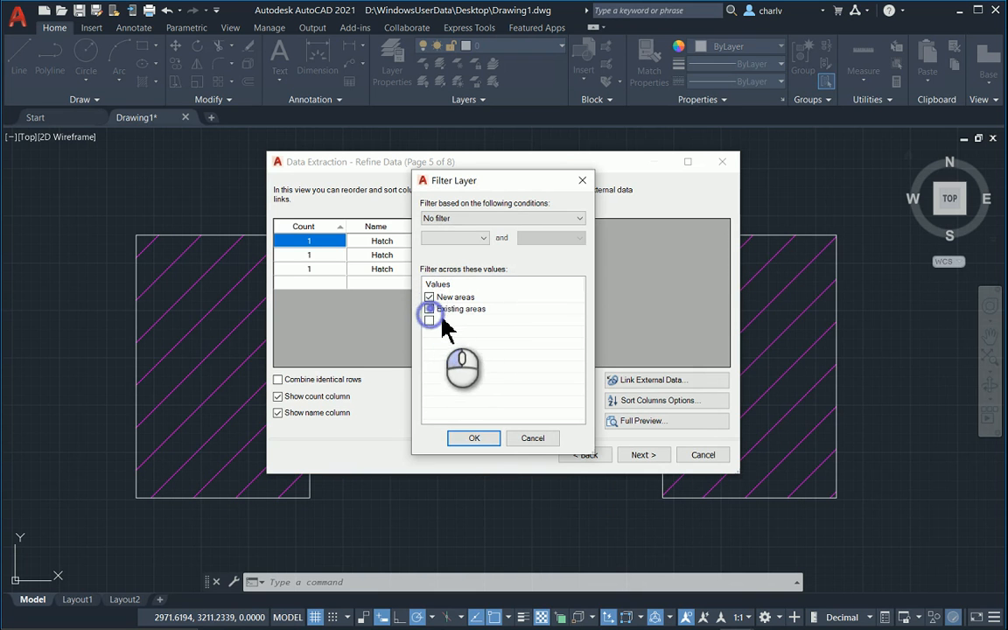
click(480, 440)
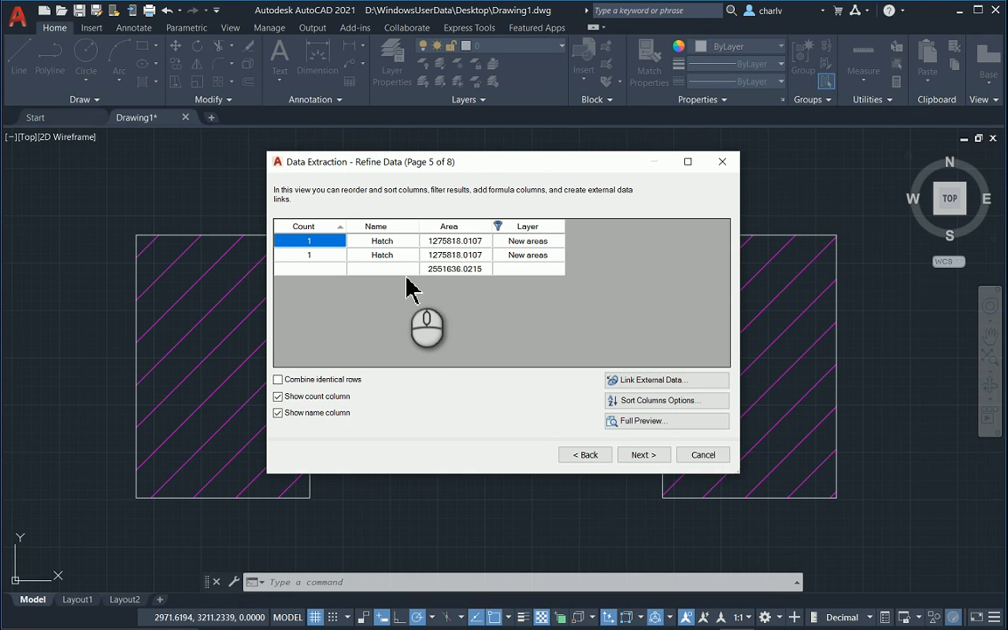
right_click(455, 229)
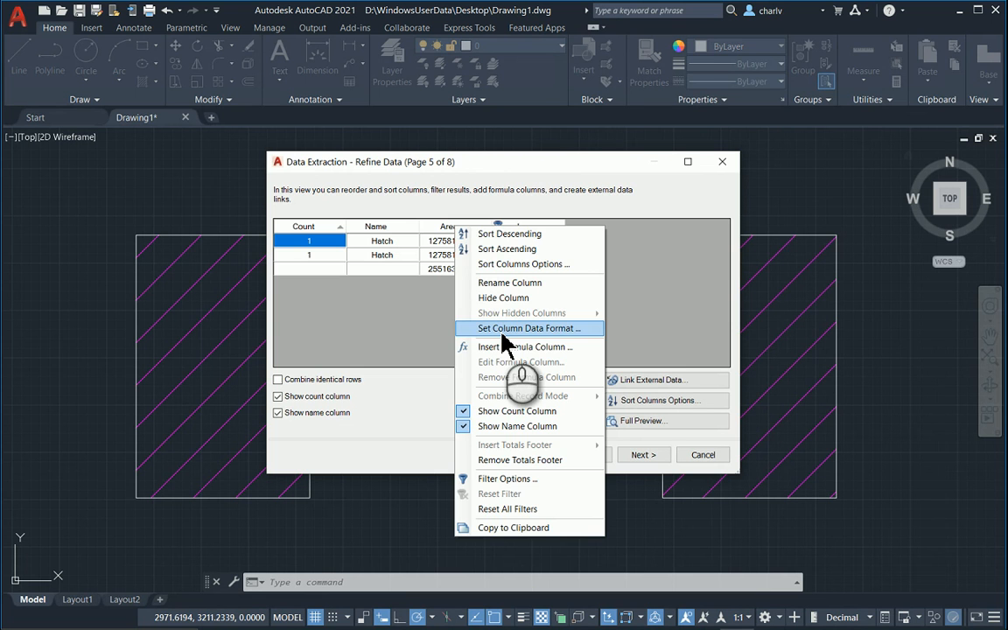
click(676, 318)
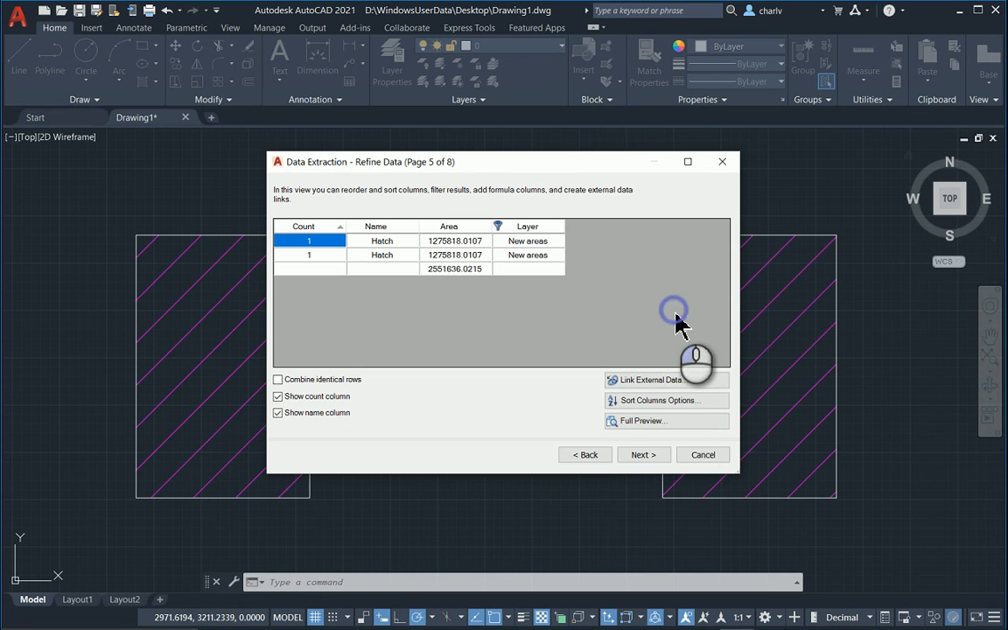
- Output the extraction as a table in the drawing with the Standard table style and place it above the middle rectangle
click(643, 454)
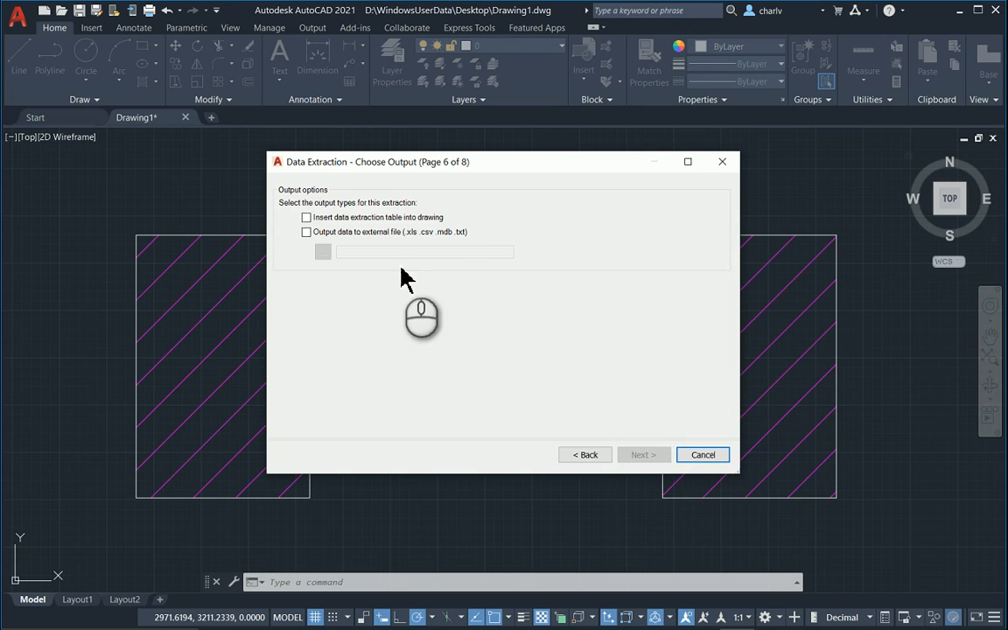
click(368, 217)
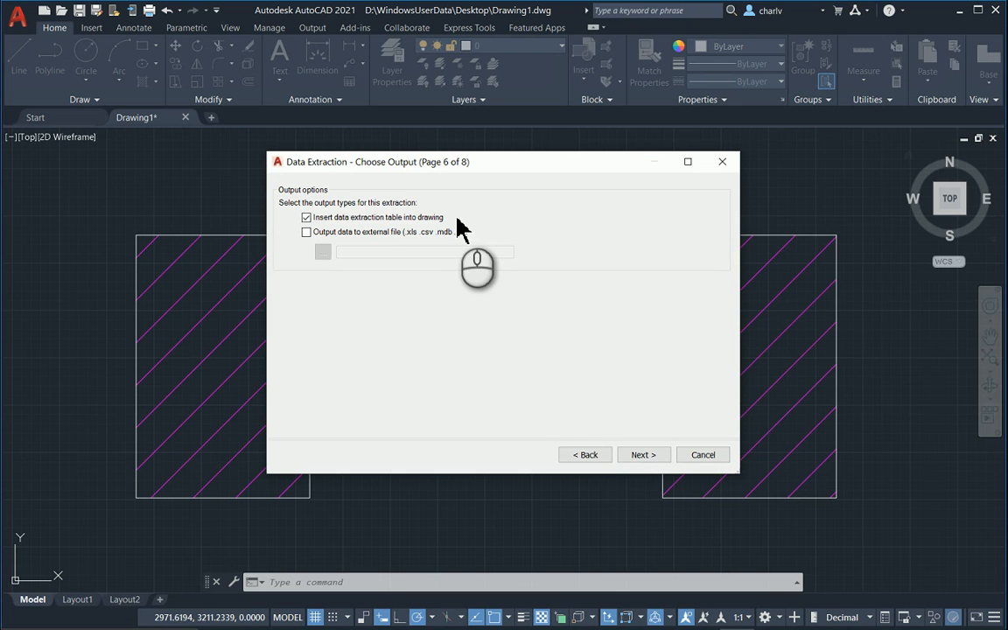
click(647, 455)
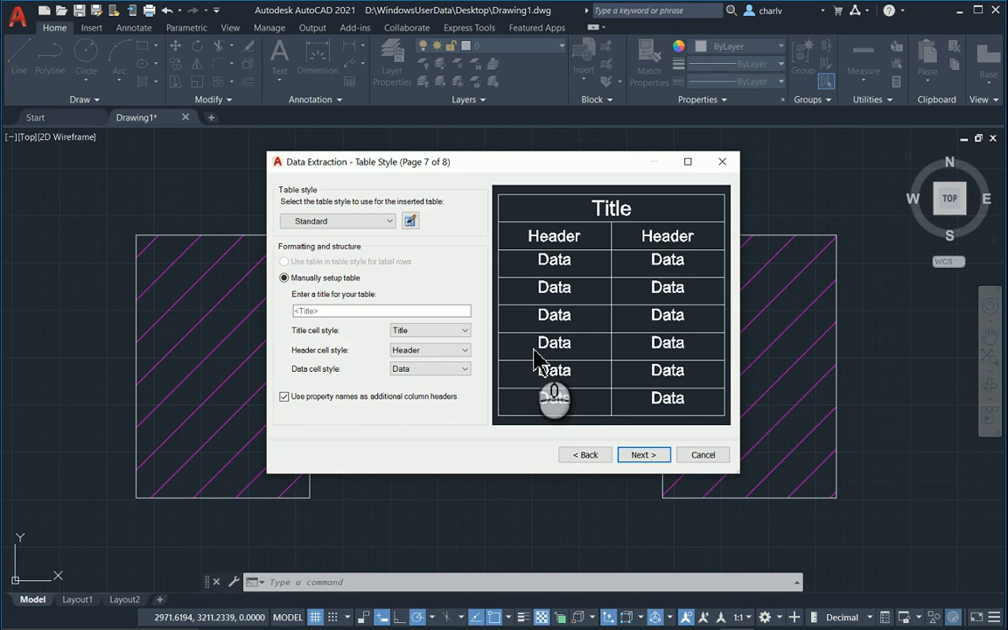
click(641, 451)
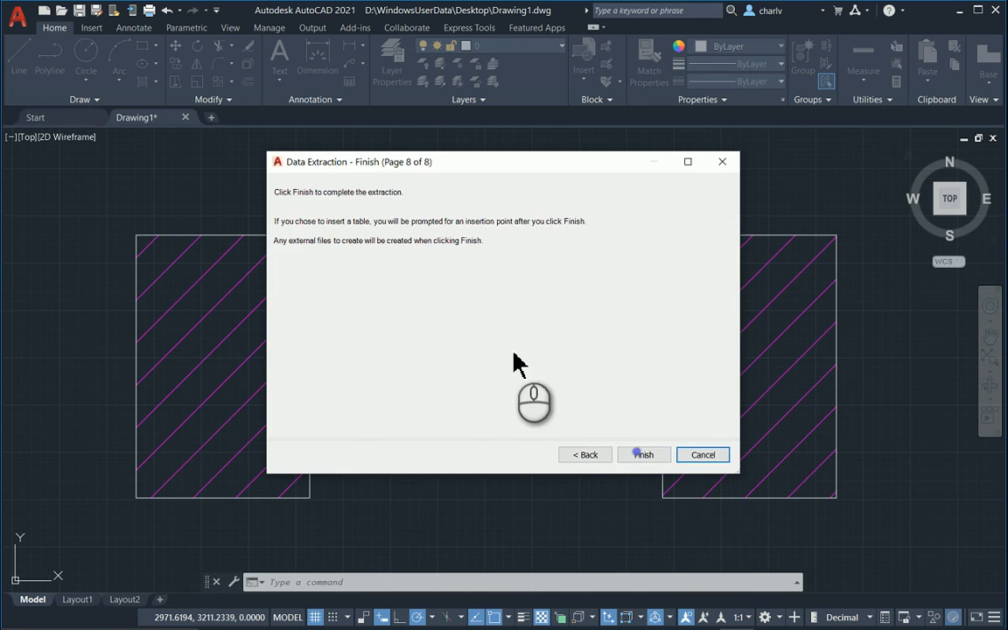
click(619, 450)
mouse_move(500, 462)
middle_down()
mouse_move(191, 432)
mouse_move(81, 443)
middle_up()
middle_drag(252, 425, 479, 557)
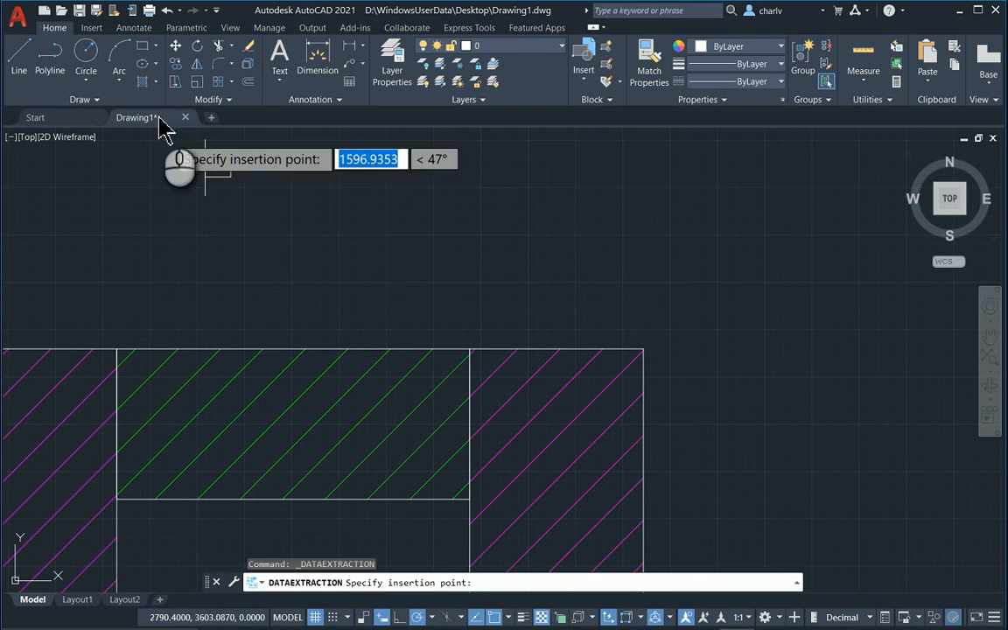
click(274, 186)
- Scale the inserted table up from its upper-left corner to a readable size above the hatched areas
text(scale)
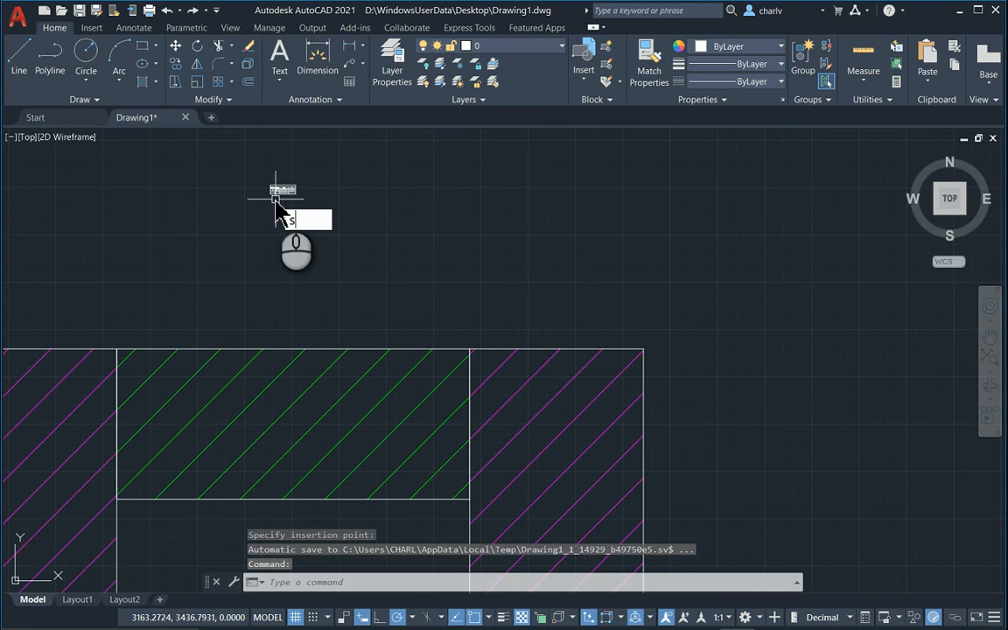
key(Return)
click(257, 168)
click(325, 211)
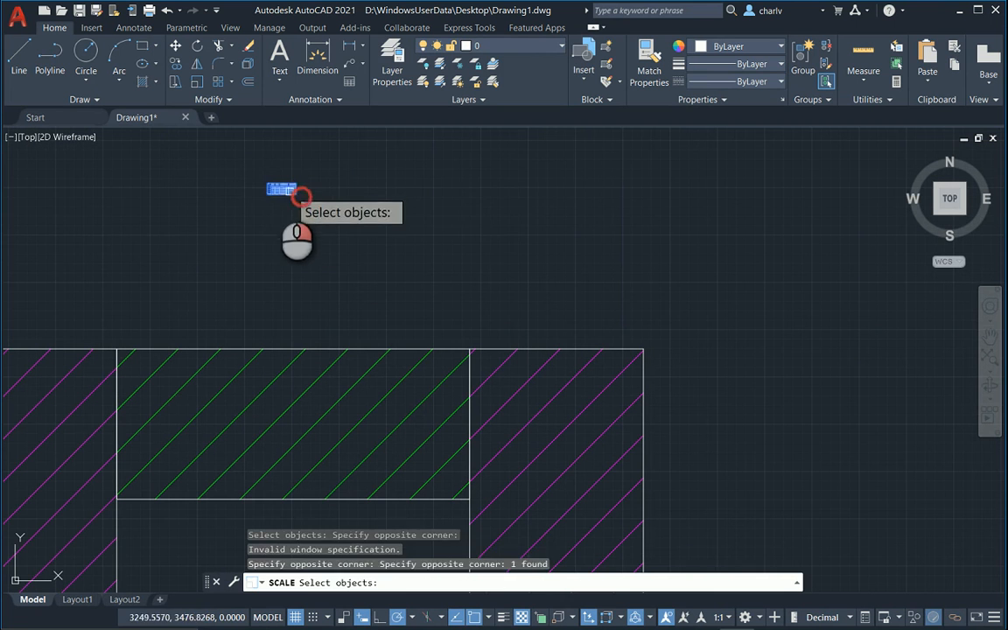
key(Return)
click(271, 185)
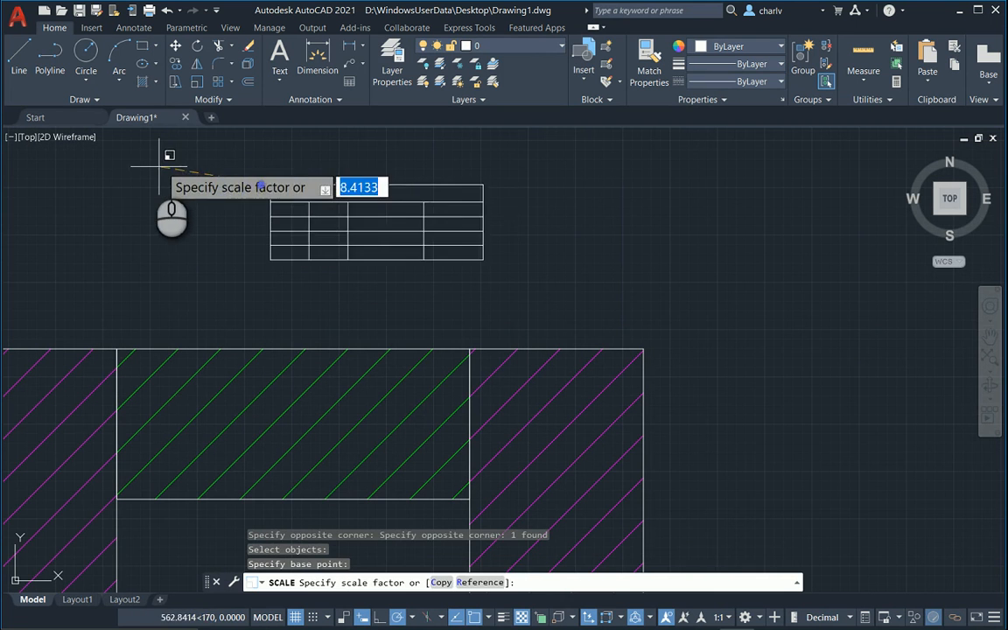
click(96, 169)
- Stretch the outer edge of the left rectangle and its hatch horizontally outwards to widen that new area
mouse_move(218, 209)
middle_down()
mouse_move(254, 192)
mouse_move(389, 166)
middle_up()
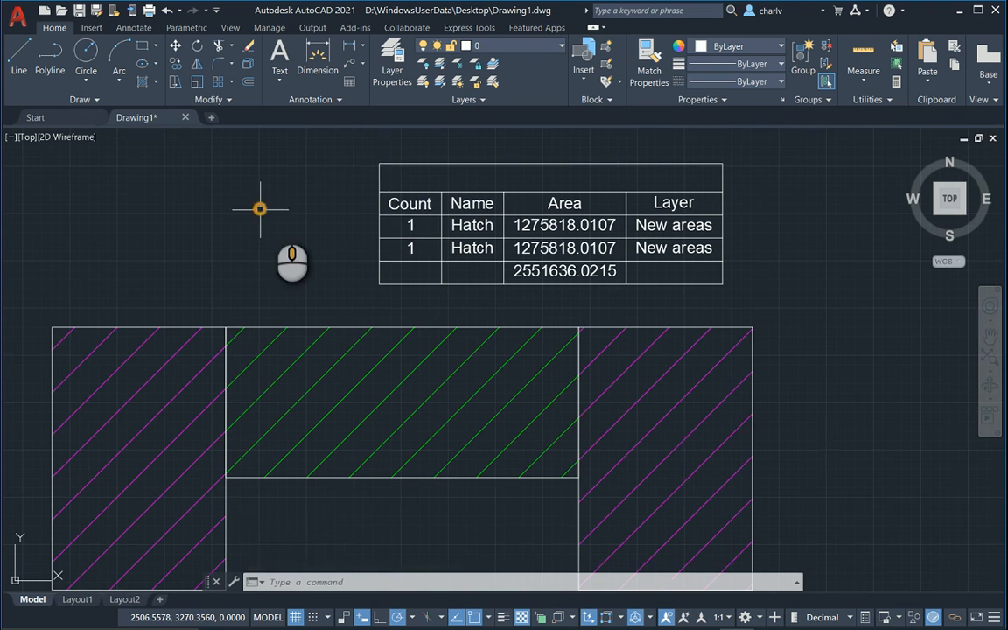
middle_drag(259, 207, 330, 193)
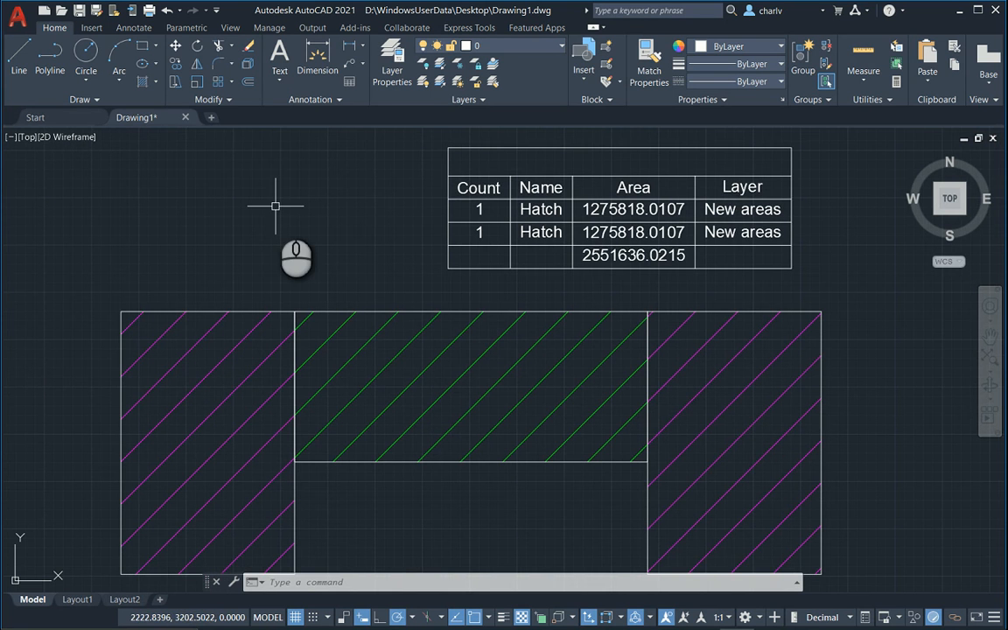
text(s)
key(Return)
click(150, 273)
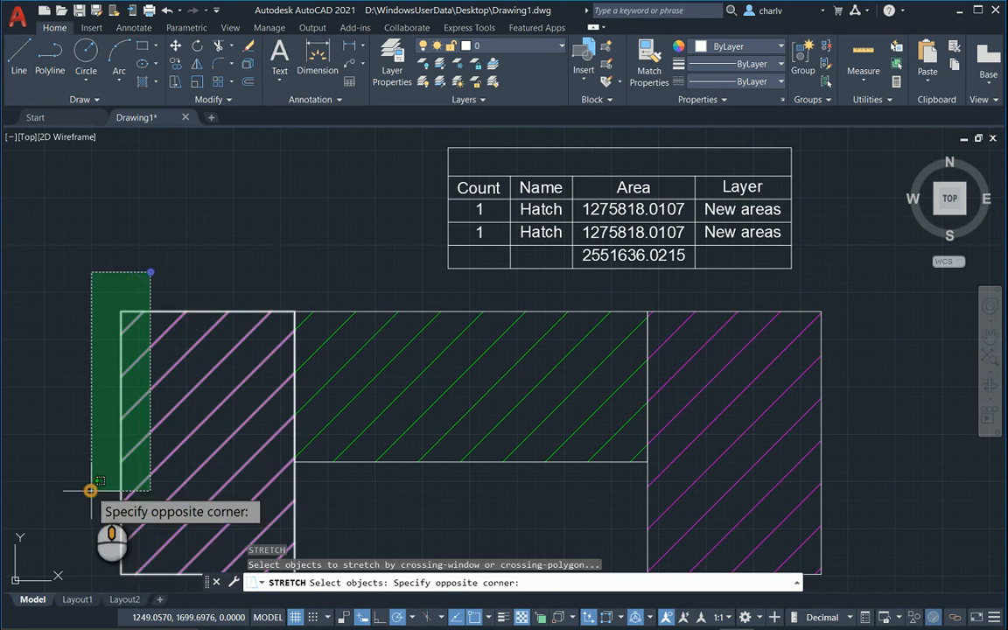
middle_drag(91, 491, 101, 436)
click(94, 537)
key(Return)
click(123, 533)
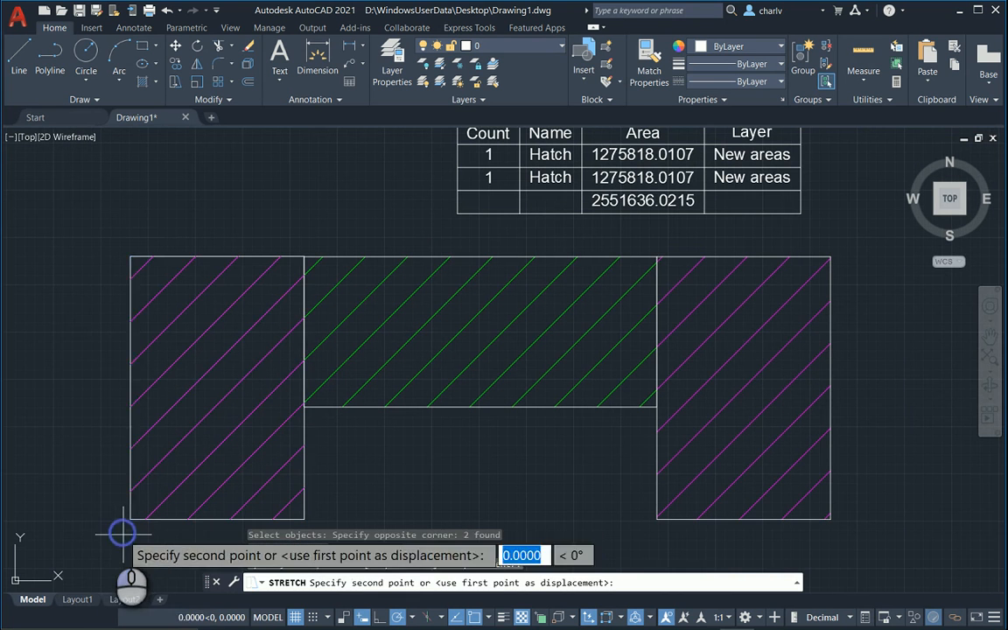
click(60, 533)
middle_drag(315, 175, 290, 239)
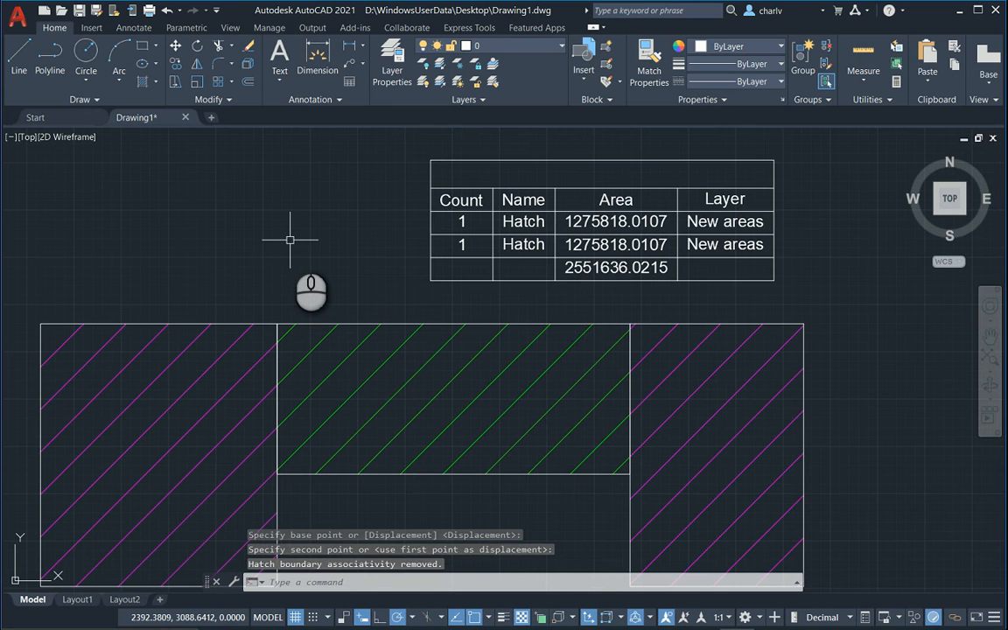
key(Escape)
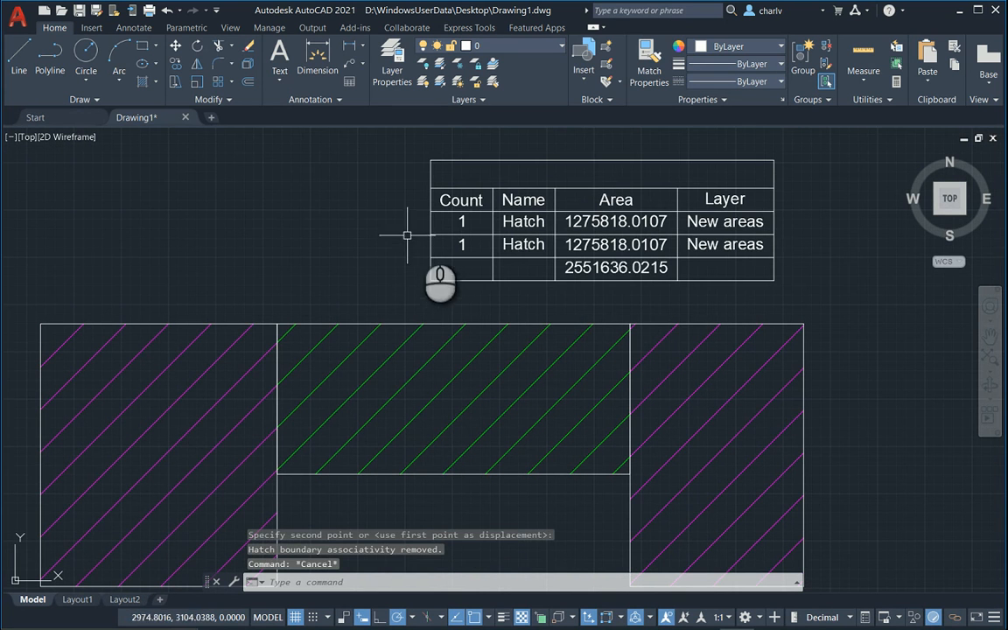
- Update the data links of the area table to match the stretched hatch, and clear the selection
click(773, 199)
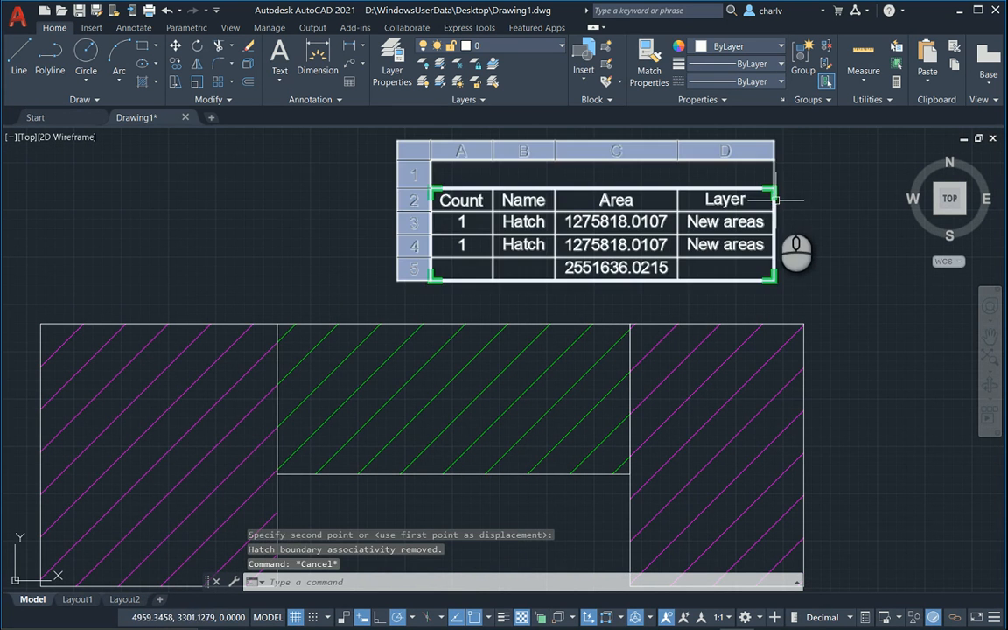
click(774, 199)
click(777, 197)
right_click(775, 198)
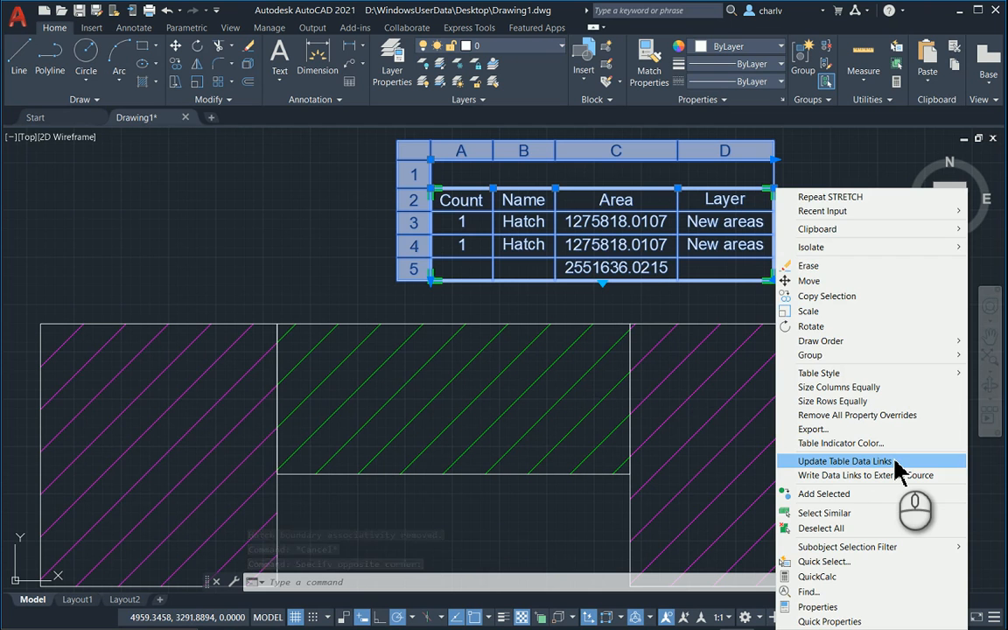
click(842, 461)
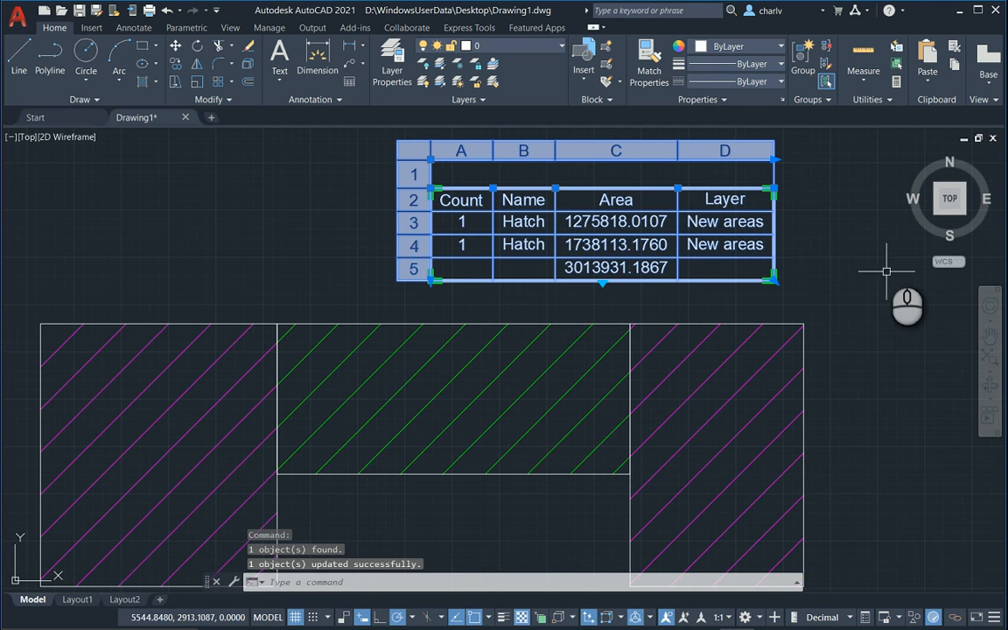
key(Escape)
key(Escape)
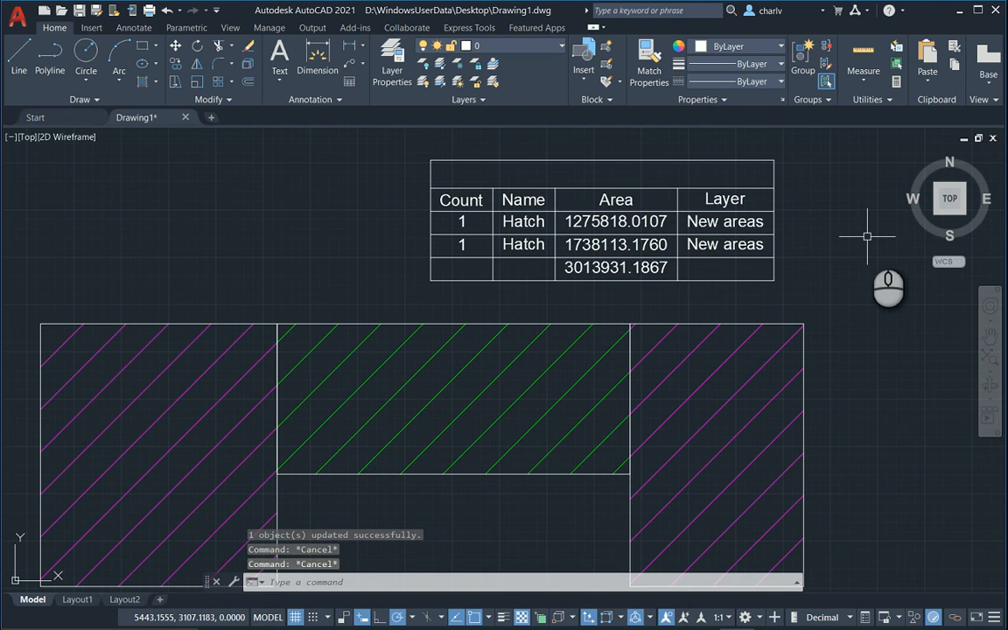